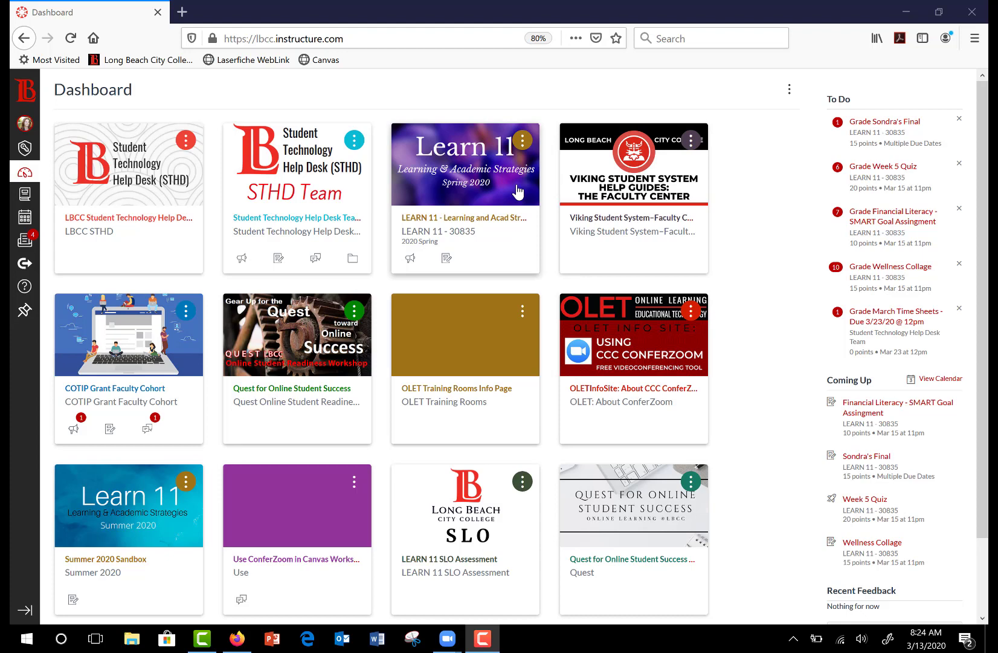
# - Open the LEARN 11 - 30835 course and look over its home page, including the weekly modules, resources and welcome videos
pyautogui.click(517, 191)
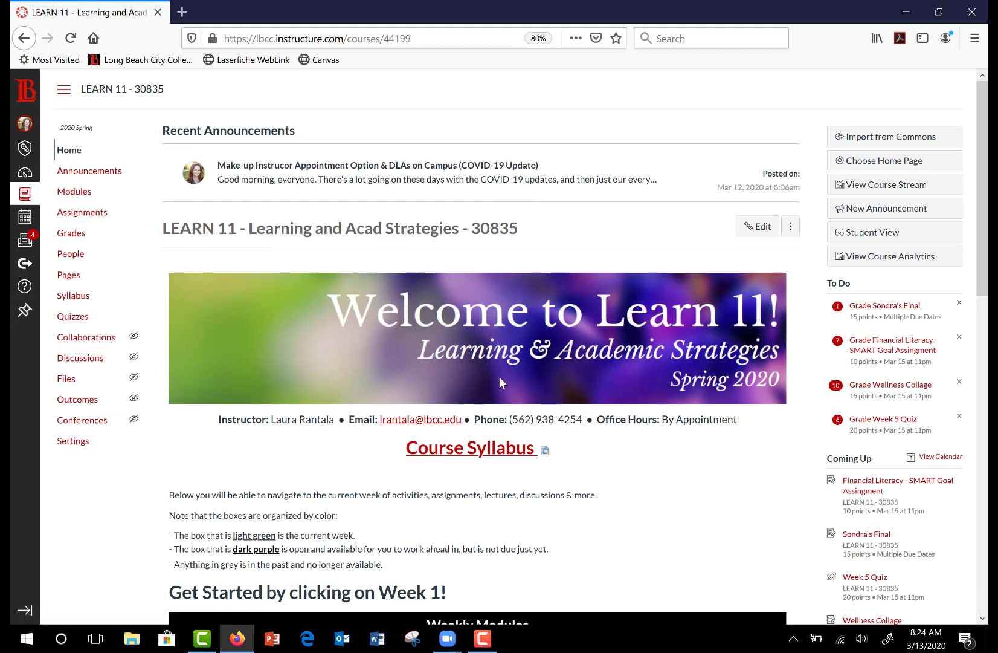
pyautogui.scroll(-5, 500, 380)
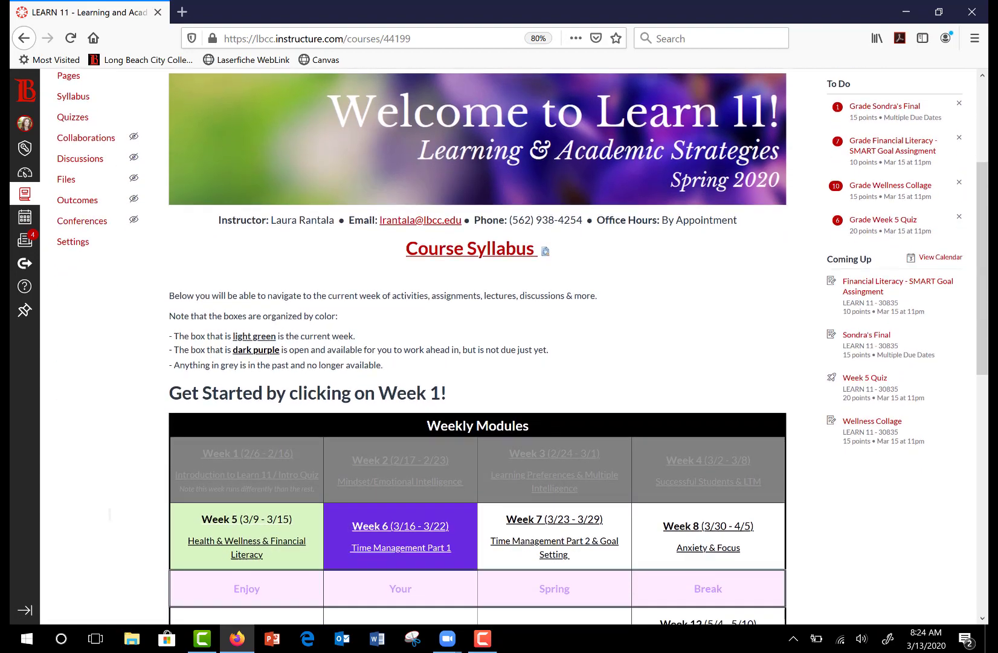
pyautogui.scroll(-4, 46, 400)
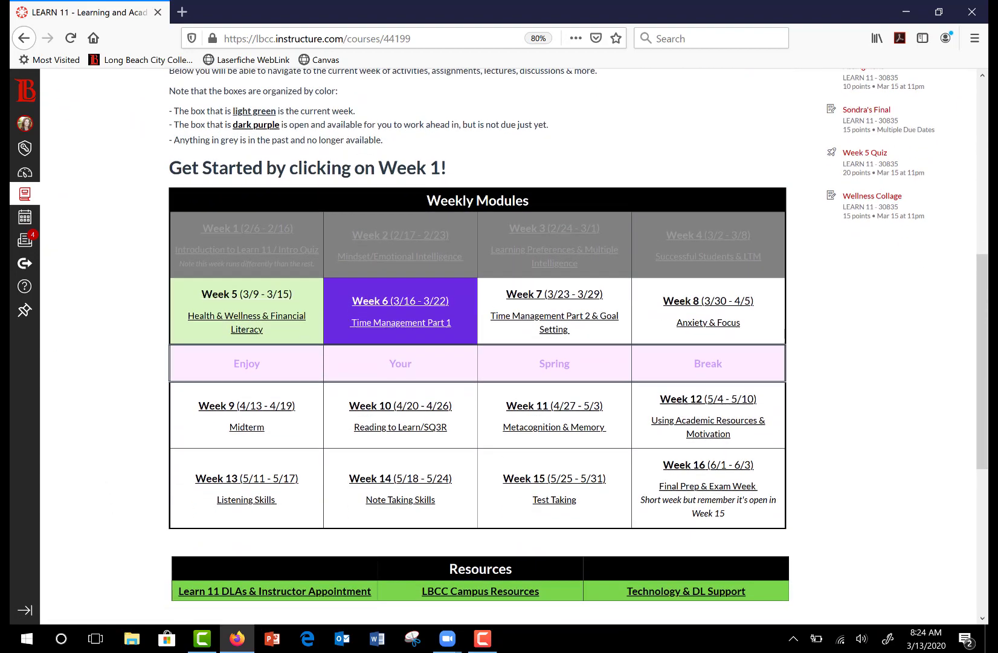
pyautogui.scroll(-4, 504, 345)
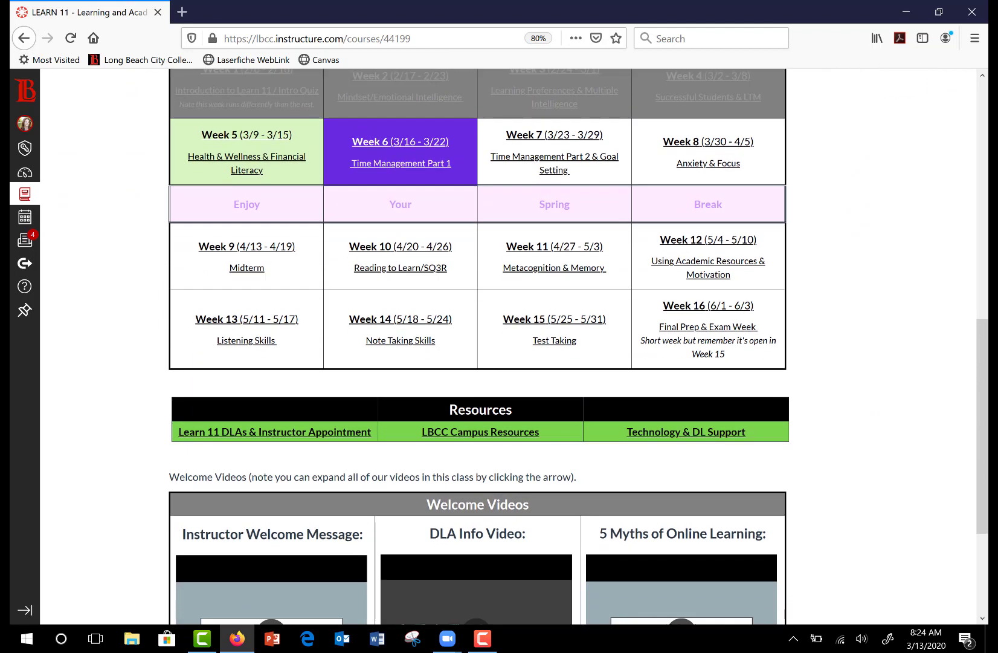
pyautogui.scroll(-2, 504, 345)
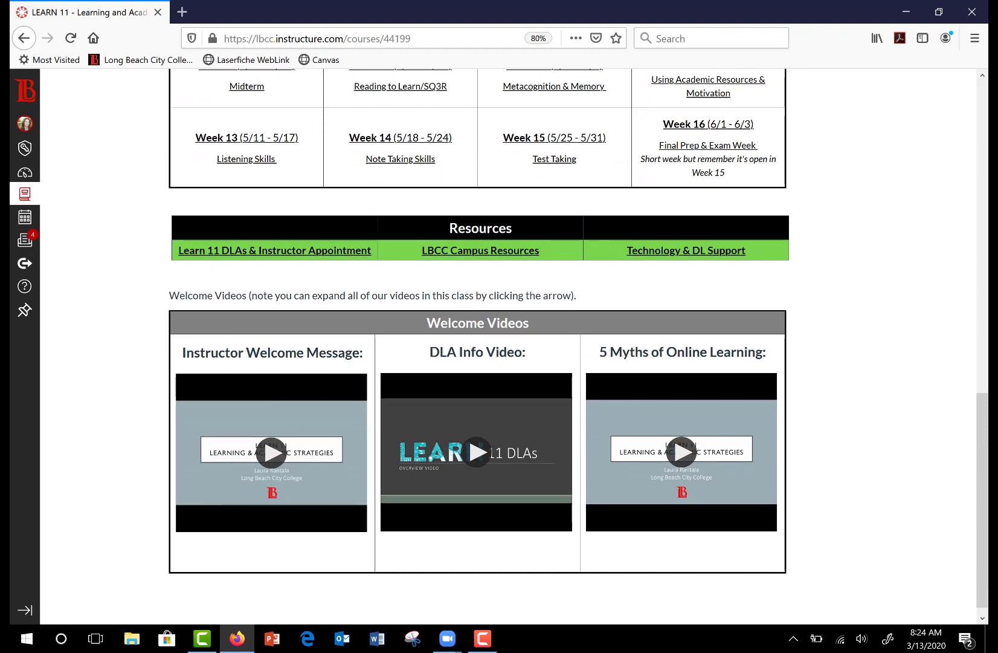
pyautogui.scroll(8, 483, 338)
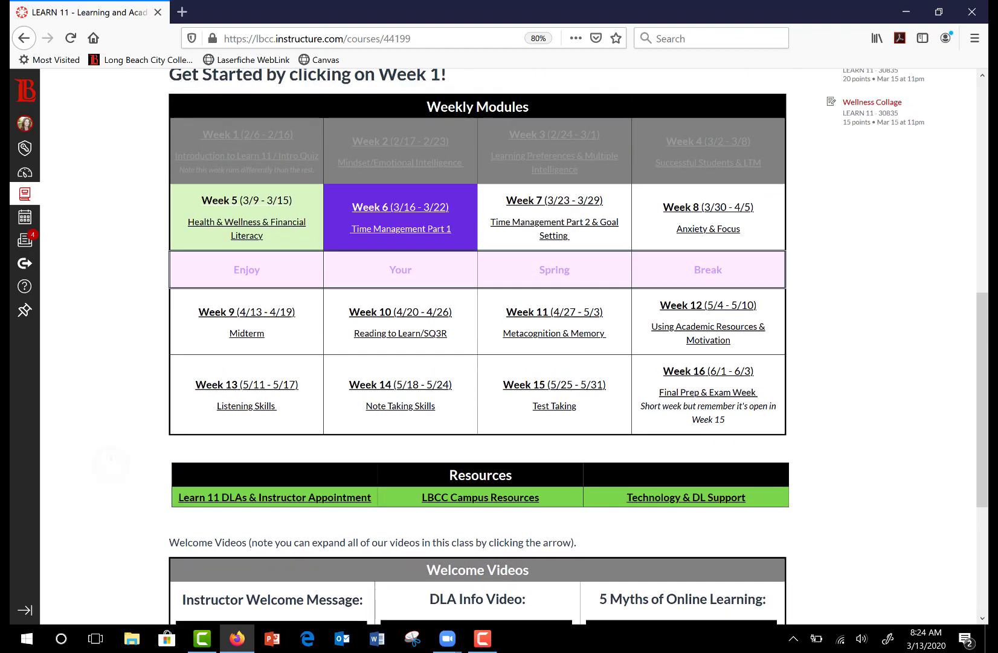
pyautogui.scroll(7, 484, 339)
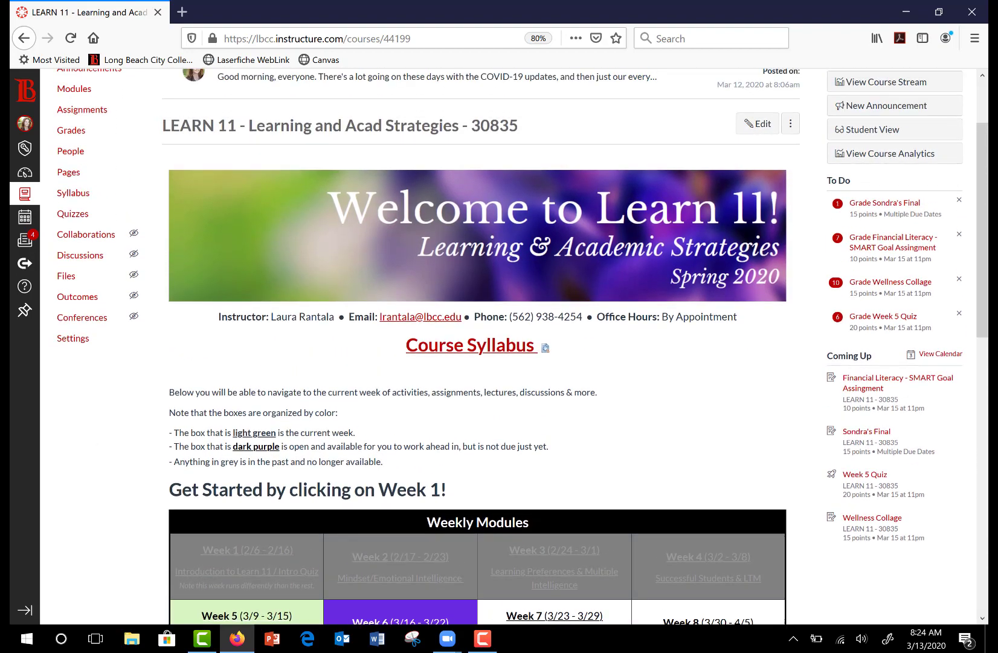
pyautogui.scroll(1, 483, 338)
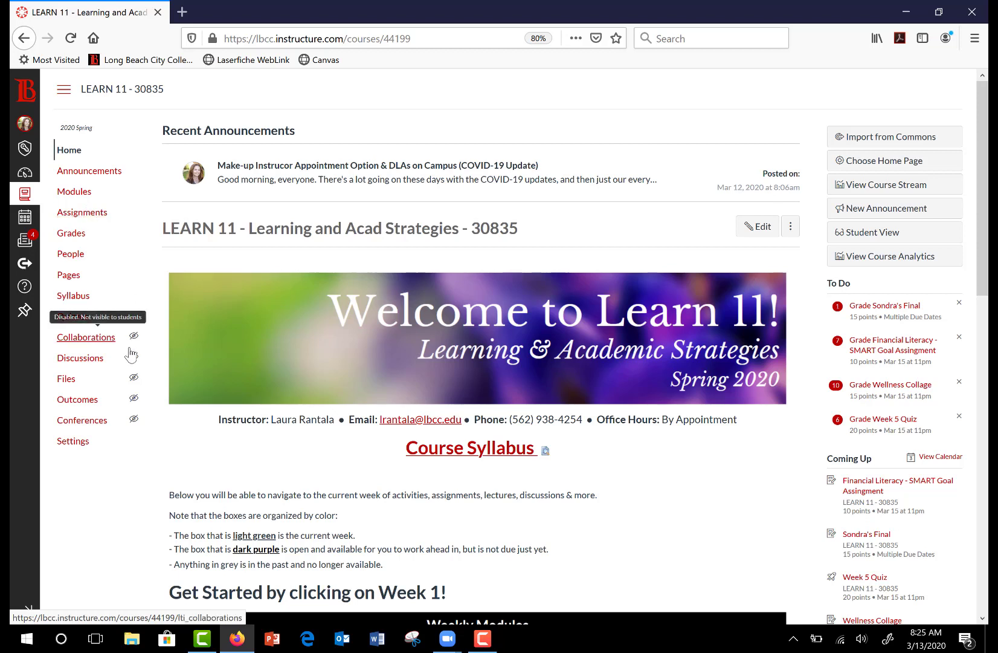
# - Open the course's navigation settings and find ConferZoom among the items hidden from students
pyautogui.click(75, 451)
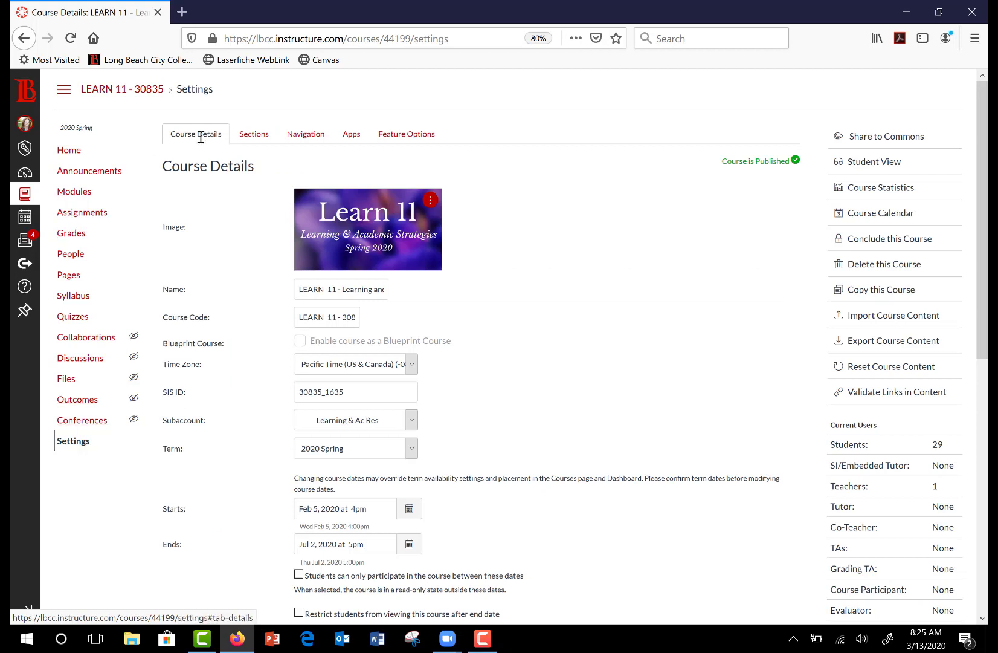
pyautogui.click(314, 136)
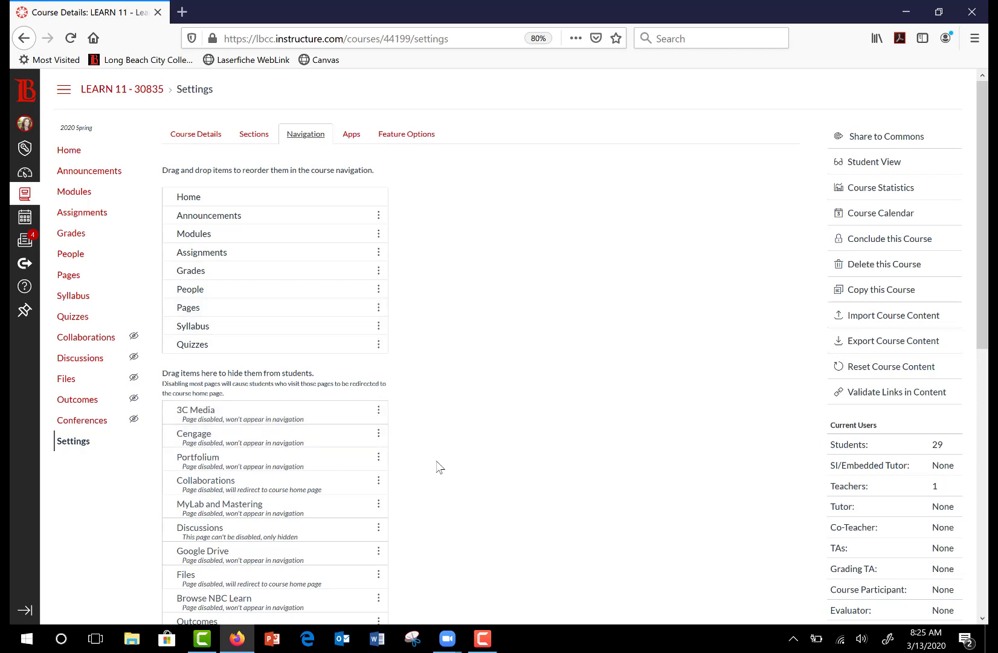
pyautogui.scroll(-1, 440, 463)
pyautogui.scroll(-5, 441, 463)
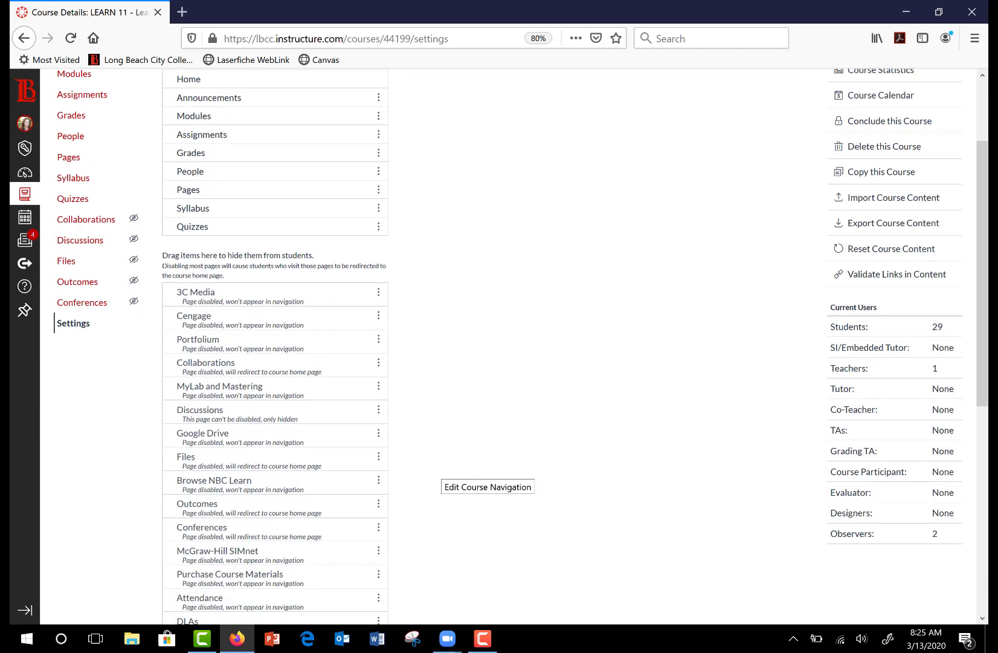
pyautogui.scroll(-3, 440, 463)
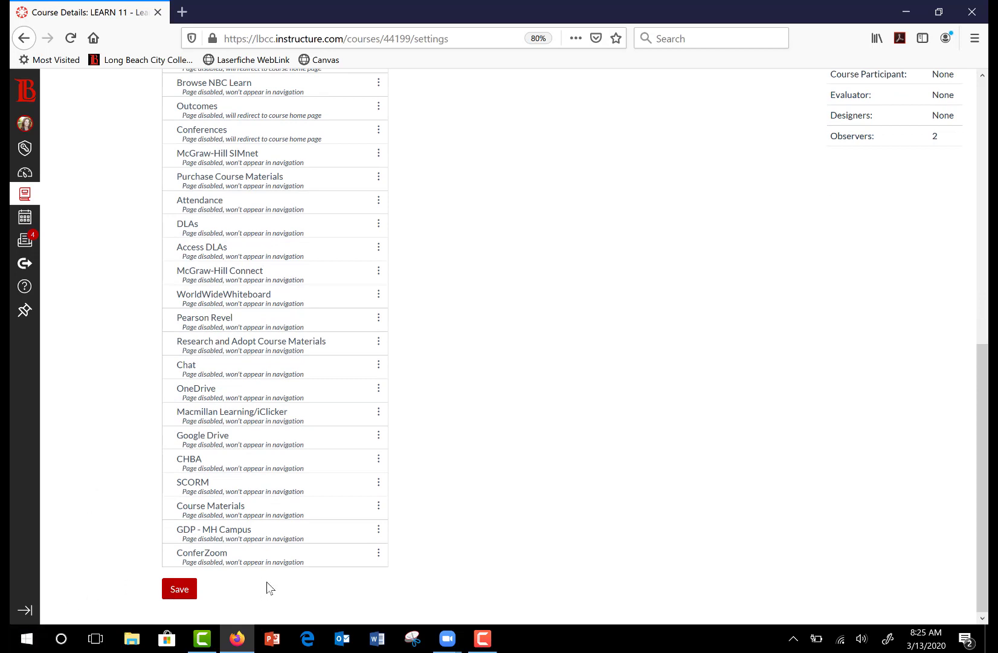
# - Enable ConferZoom in the course navigation, save the change and return to the course home page
pyautogui.click(378, 555)
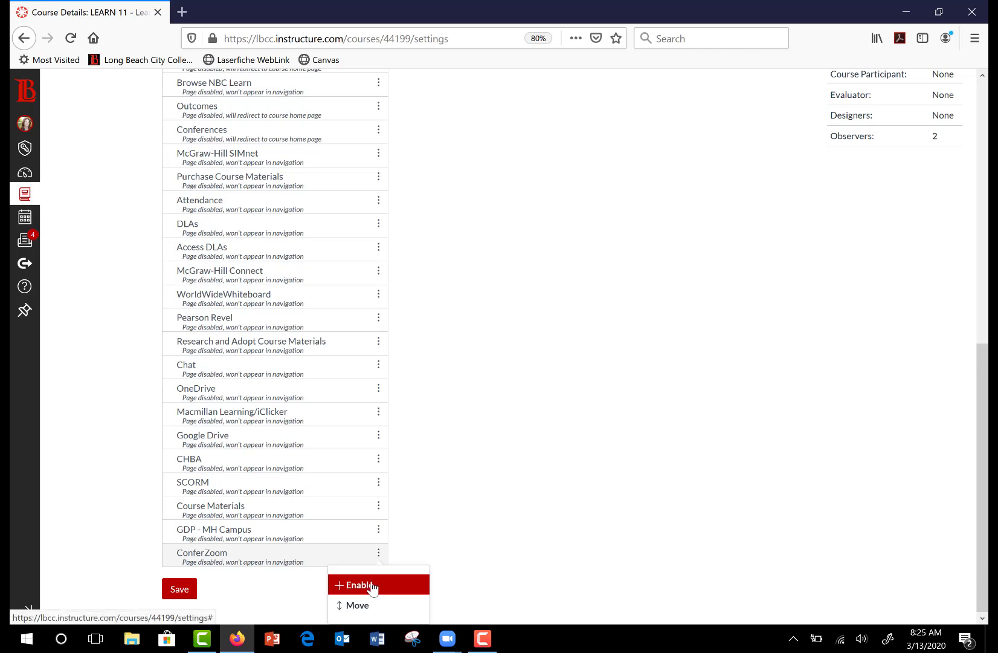
pyautogui.click(373, 583)
pyautogui.scroll(5, 372, 589)
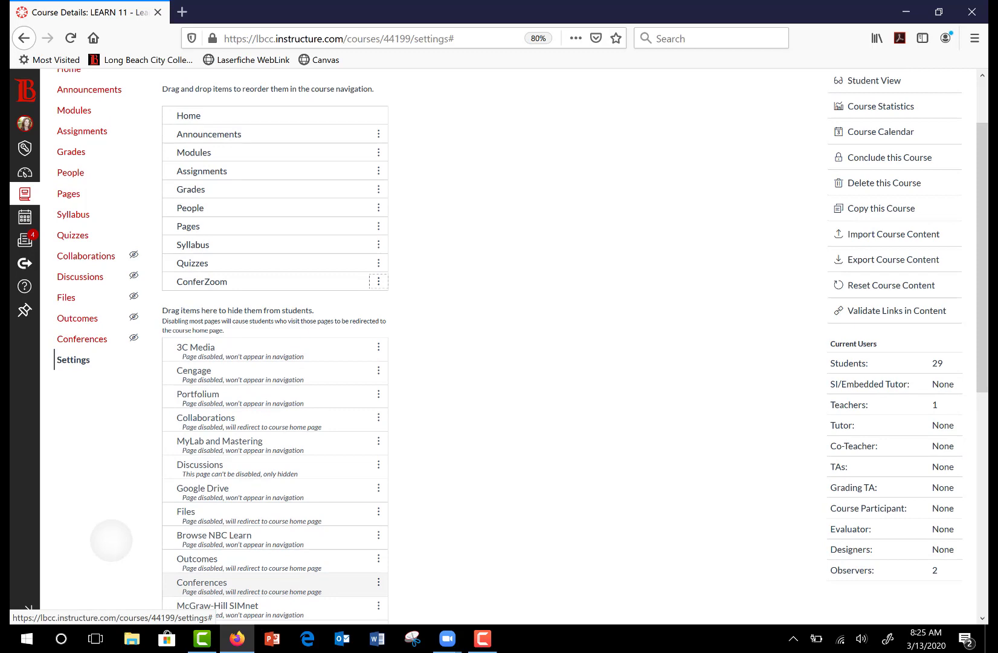
pyautogui.scroll(-10, 275, 347)
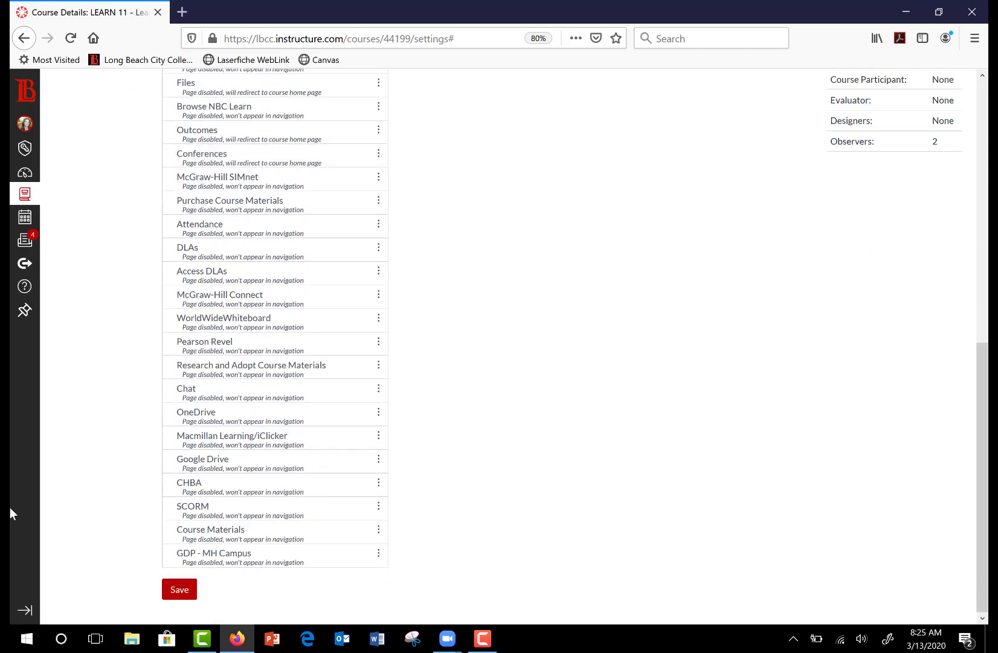
pyautogui.click(188, 591)
pyautogui.click(71, 157)
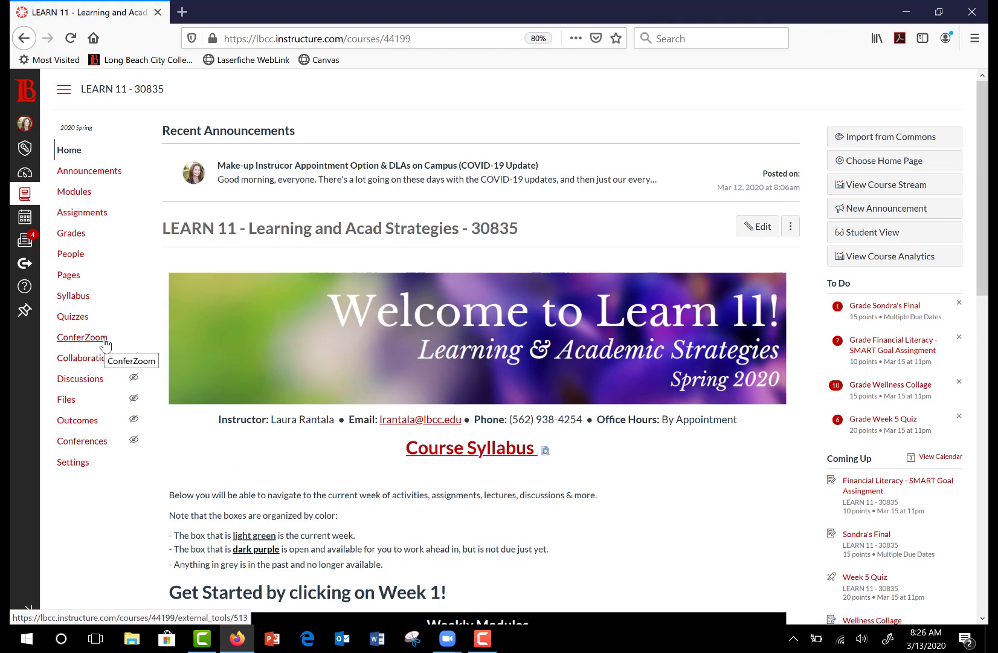
# - Open ConferZoom and review its appointment booking, event recordings and event attendance pages, ending on the event calendar
pyautogui.click(105, 343)
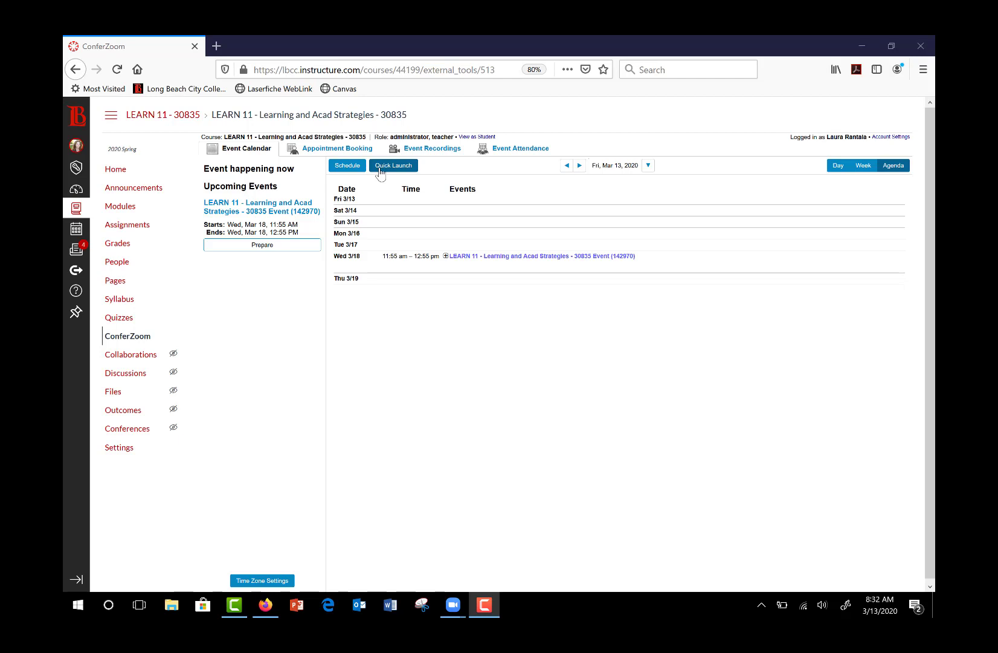
pyautogui.click(328, 155)
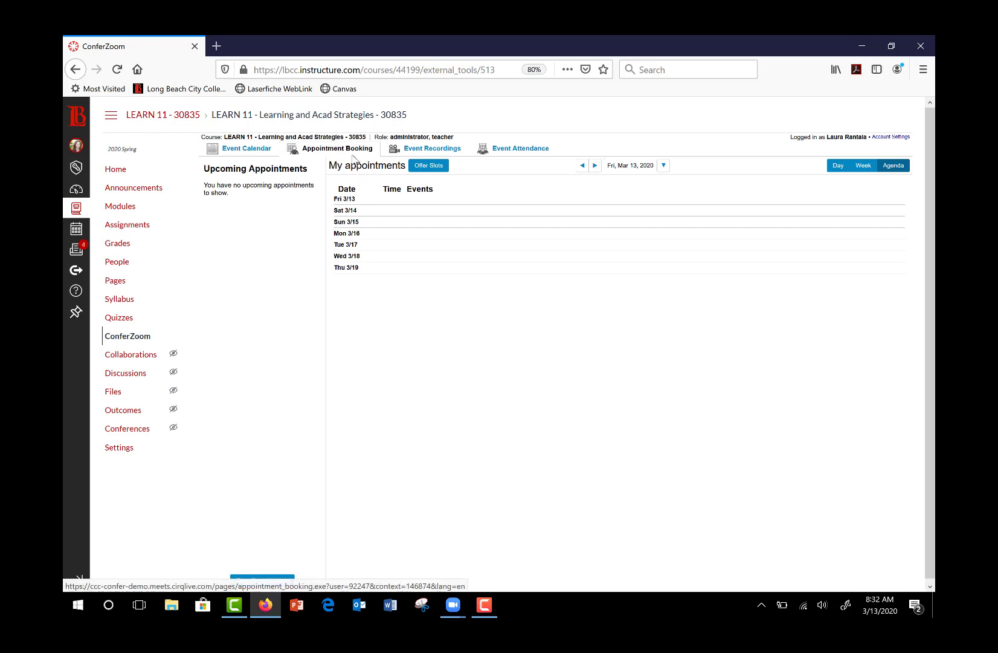
pyautogui.click(399, 155)
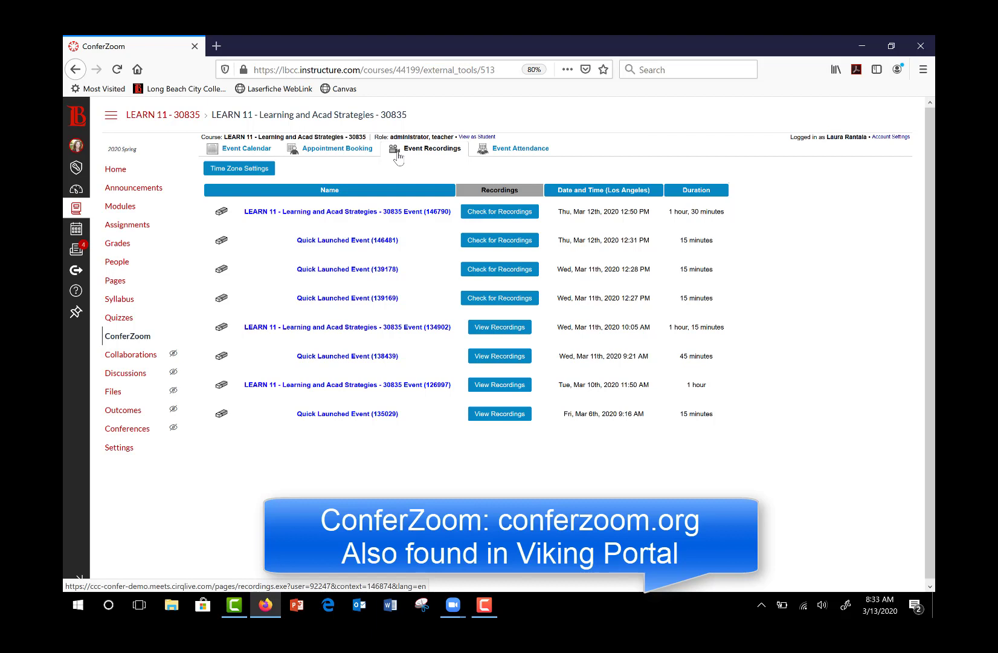
pyautogui.click(523, 152)
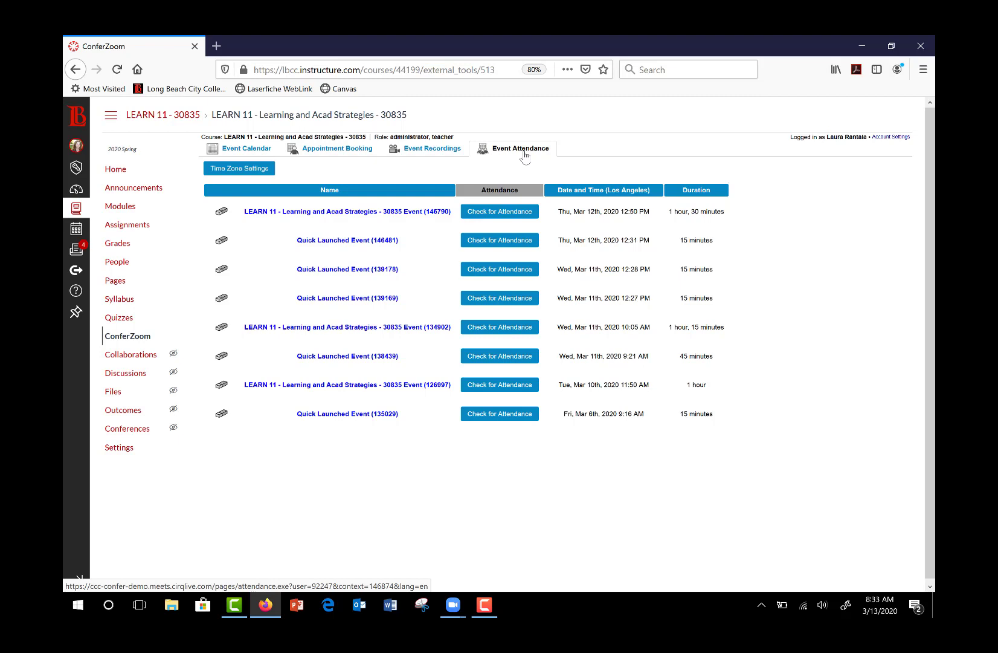
pyautogui.click(251, 153)
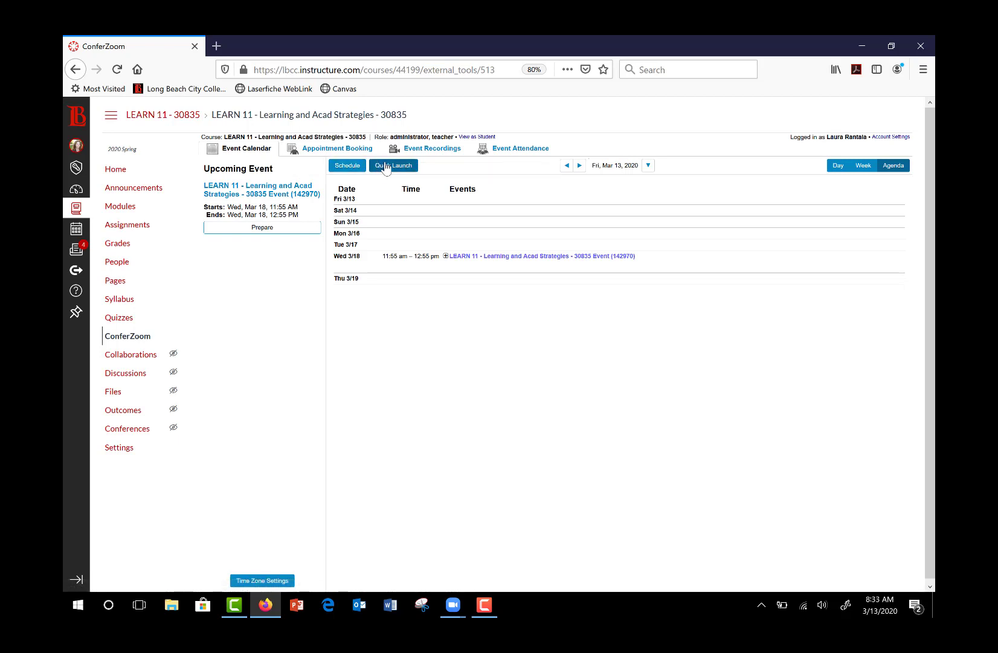
# - Schedule a new single ConferZoom event for Fri, Mar 13, 2020, with the start time set to 8:45 AM, and save it
pyautogui.click(349, 171)
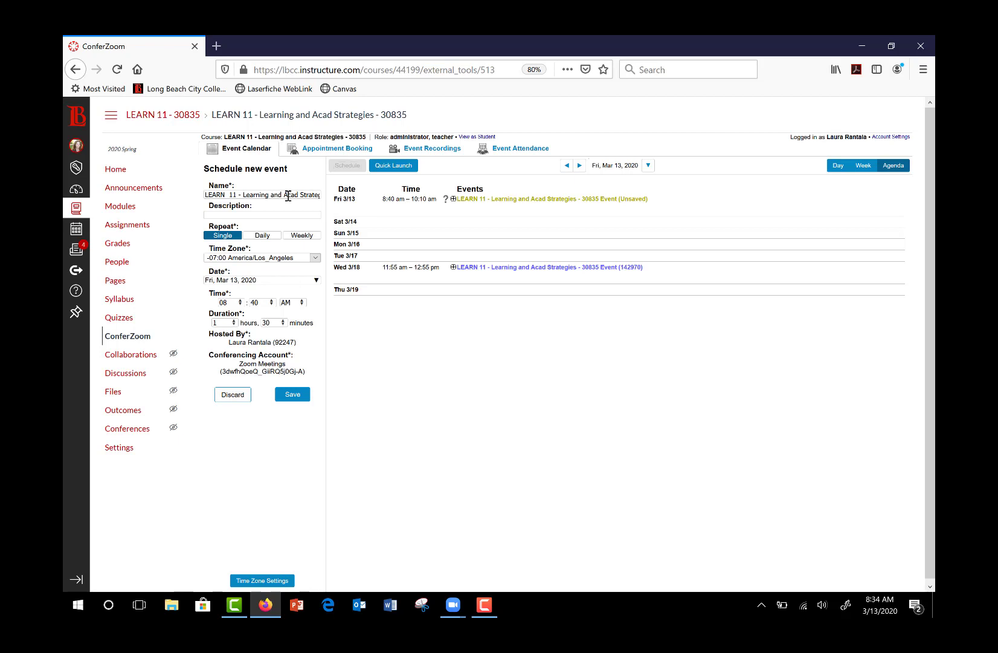
pyautogui.click(276, 215)
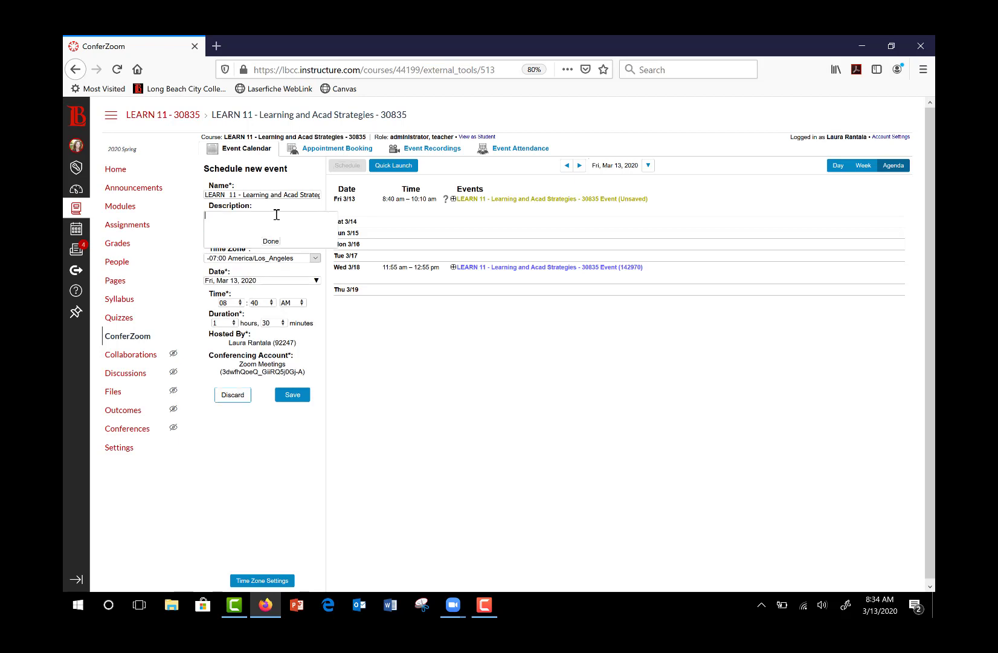
pyautogui.click(304, 356)
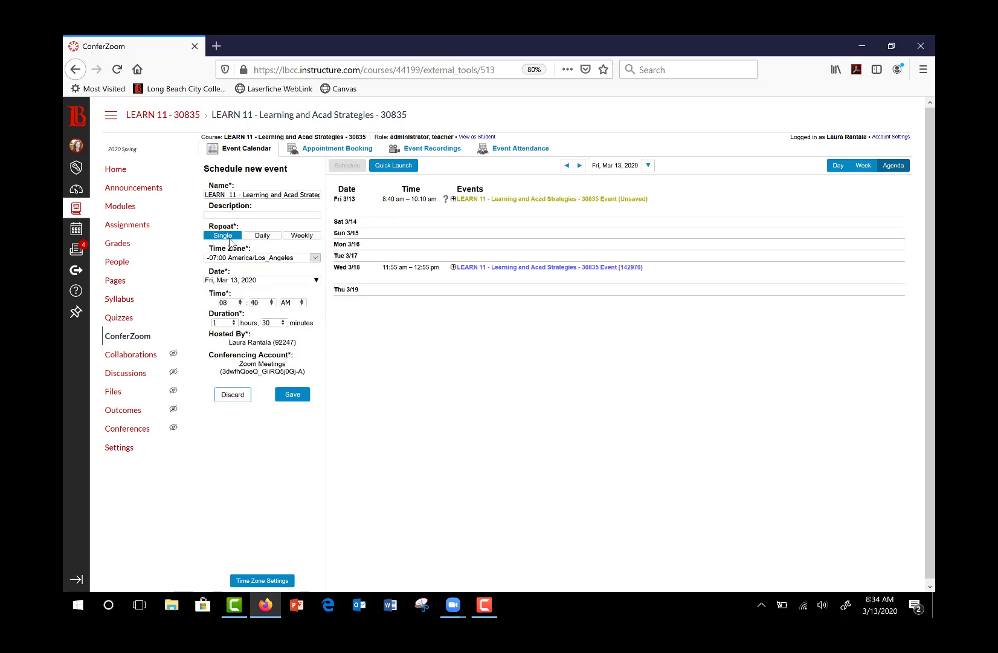
pyautogui.click(260, 237)
pyautogui.click(303, 237)
pyautogui.press('Tab')
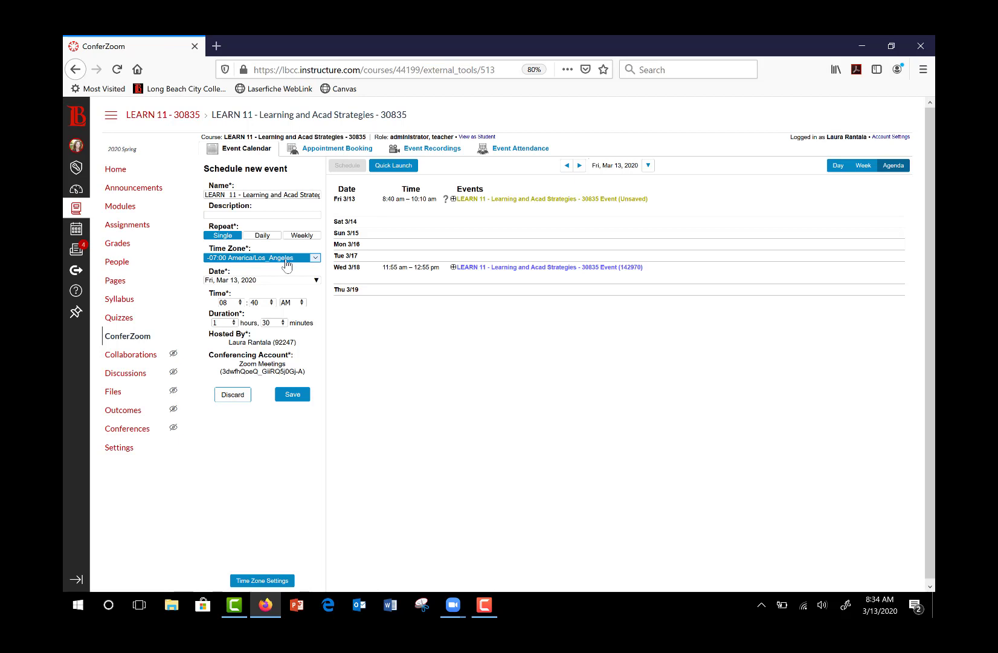
pyautogui.click(296, 281)
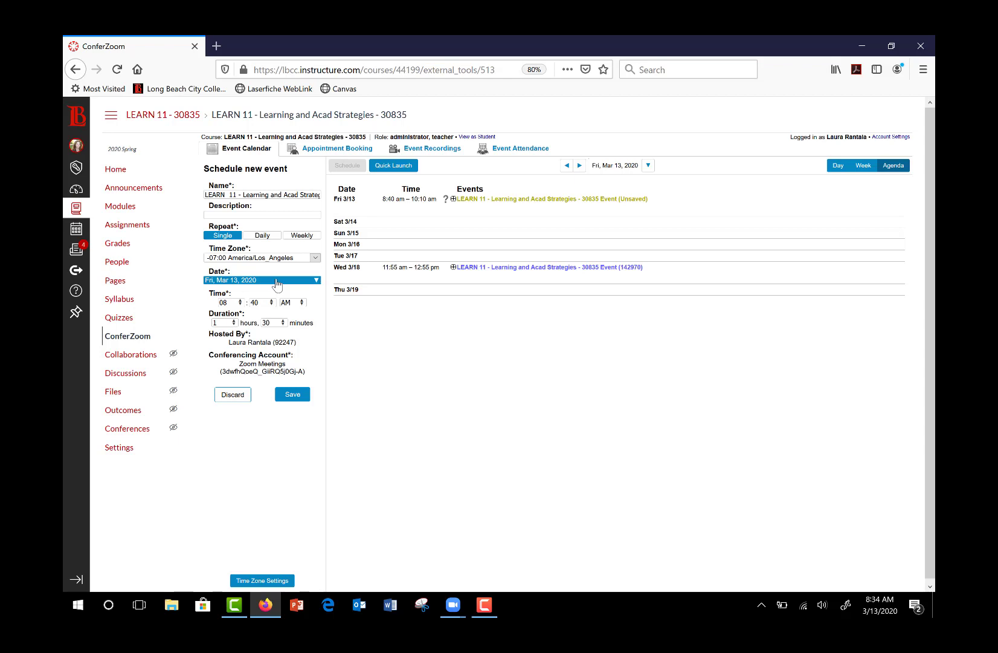
pyautogui.click(256, 296)
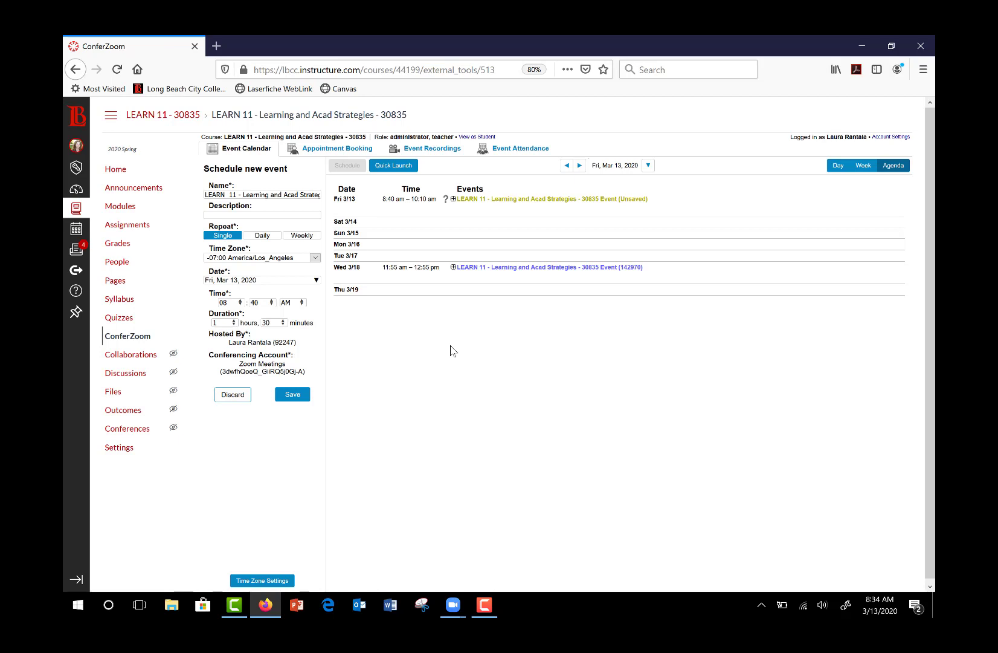
pyautogui.click(271, 301)
pyautogui.click(291, 397)
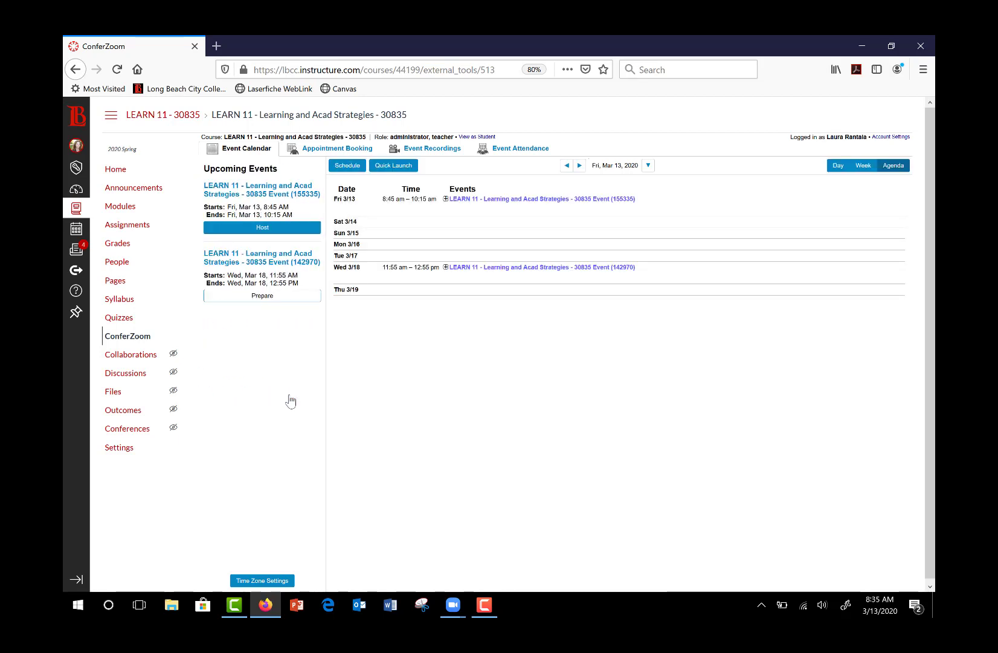
# - Expand the Friday 8:45 AM event, generate a guest invitation link and select its URL for copying
pyautogui.click(446, 200)
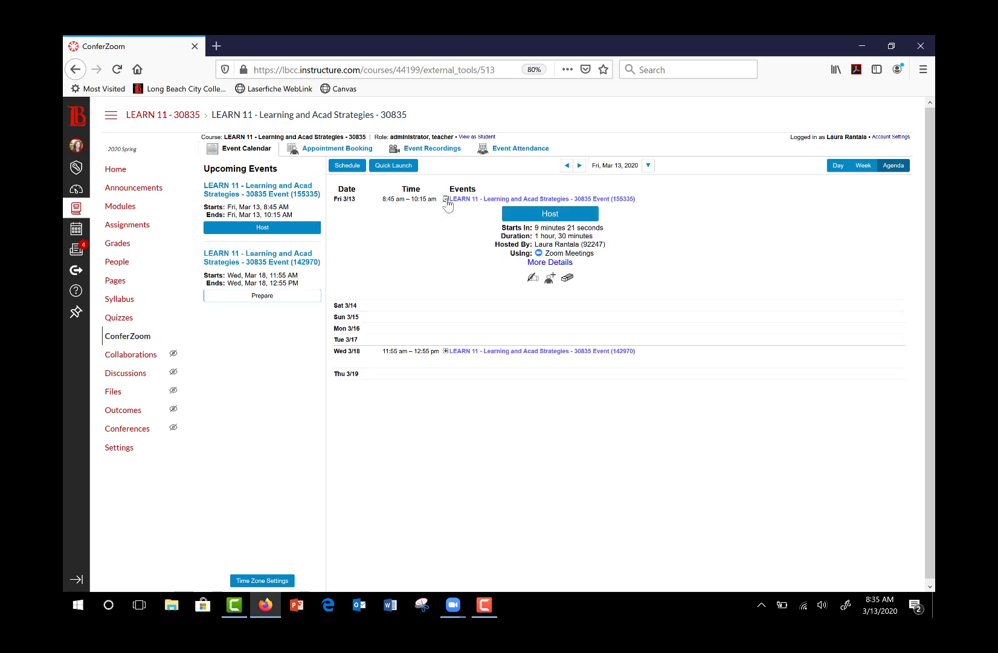
pyautogui.click(549, 280)
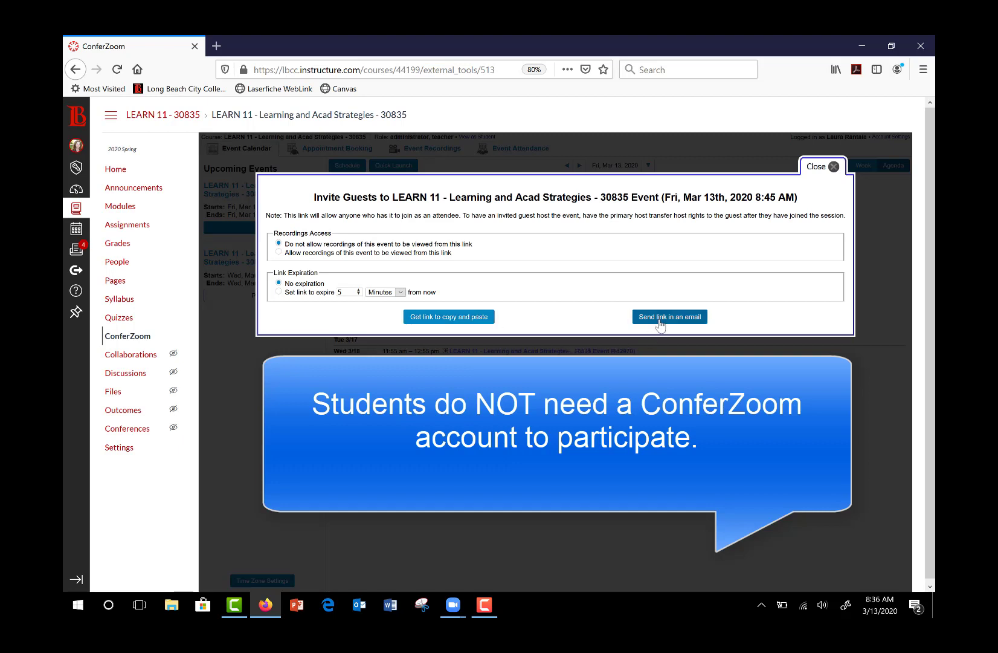
pyautogui.click(460, 319)
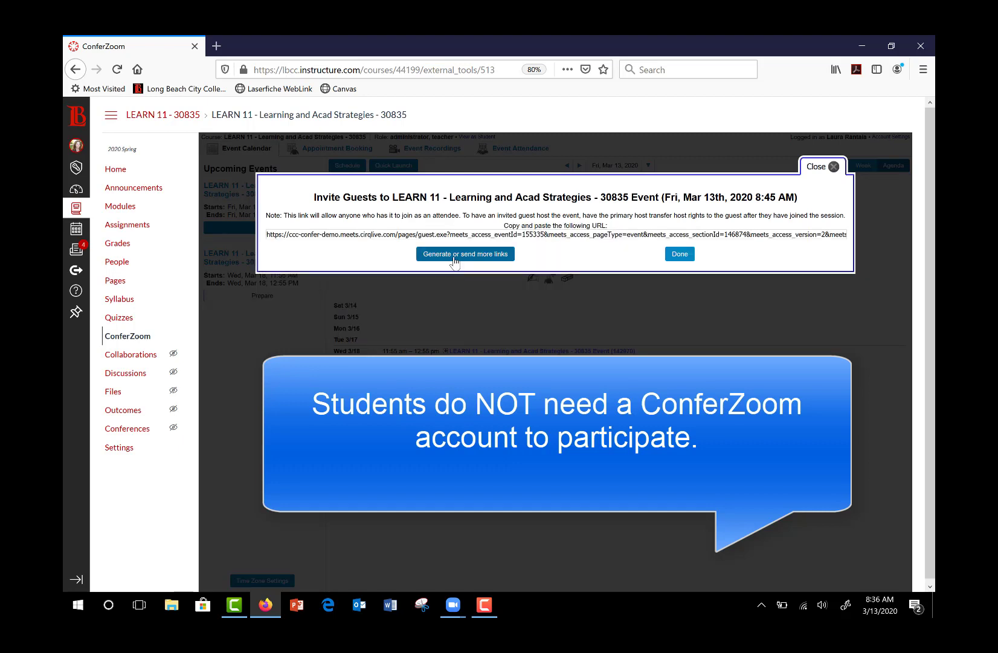
pyautogui.click(455, 234)
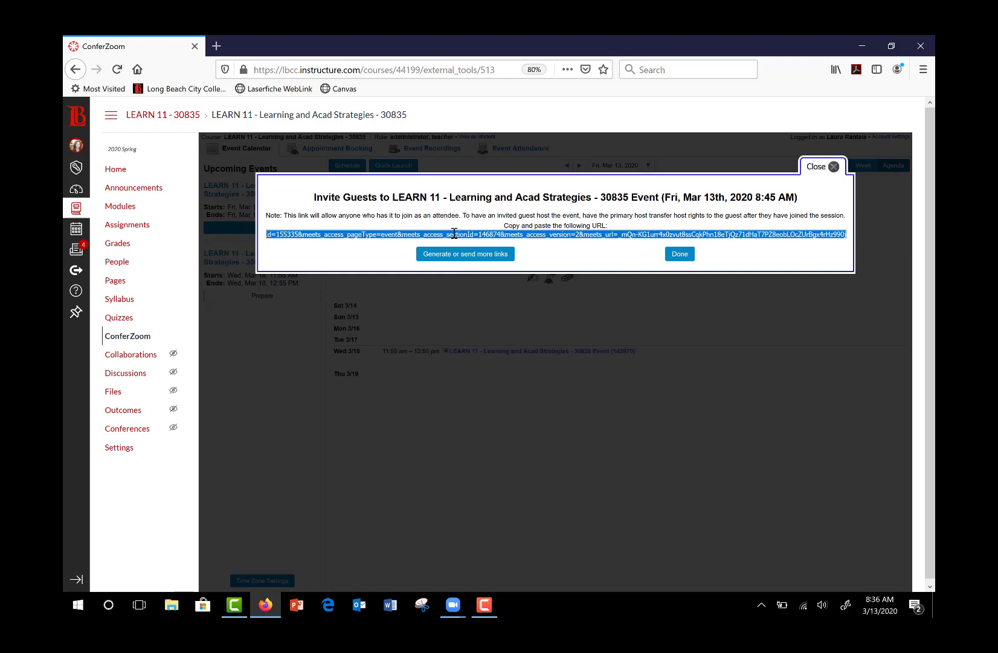
pyautogui.click(687, 259)
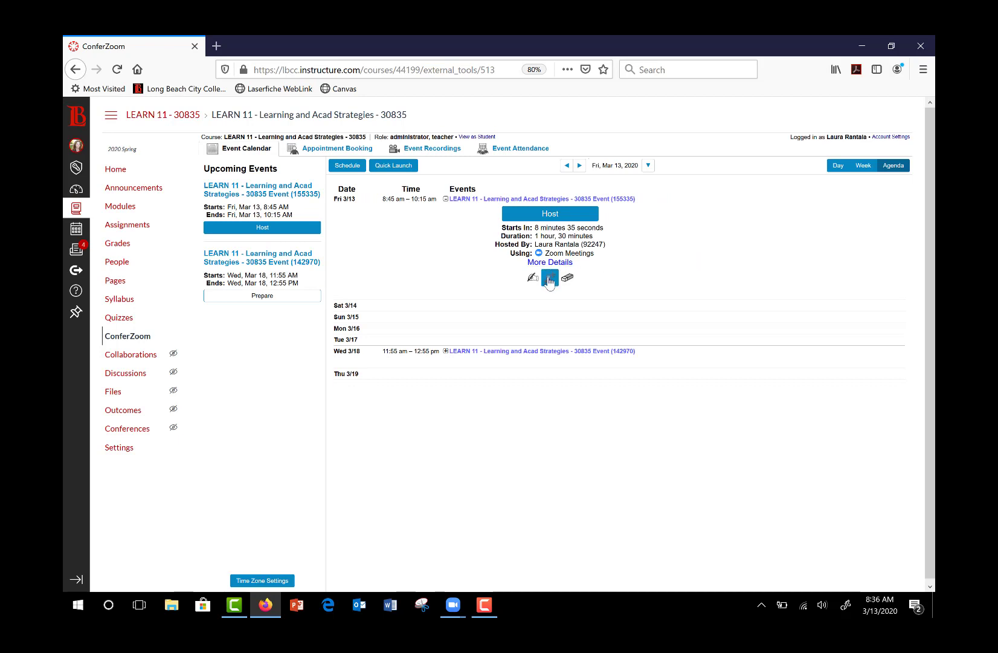
# - Open the email invitation form for guests of the Friday 8:45 AM event and close it without sending
pyautogui.click(549, 279)
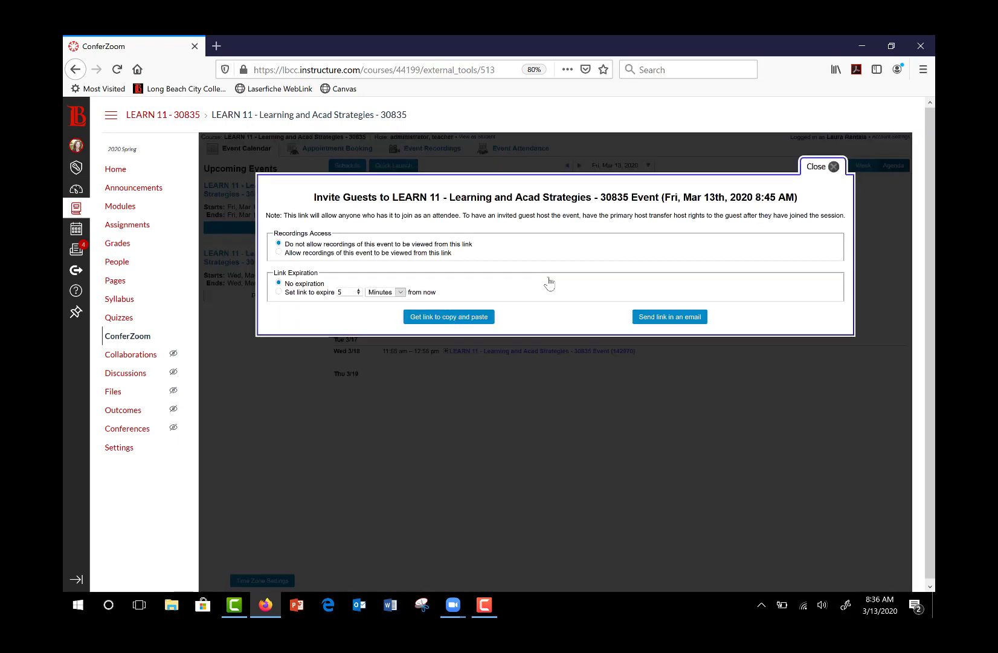
pyautogui.click(687, 324)
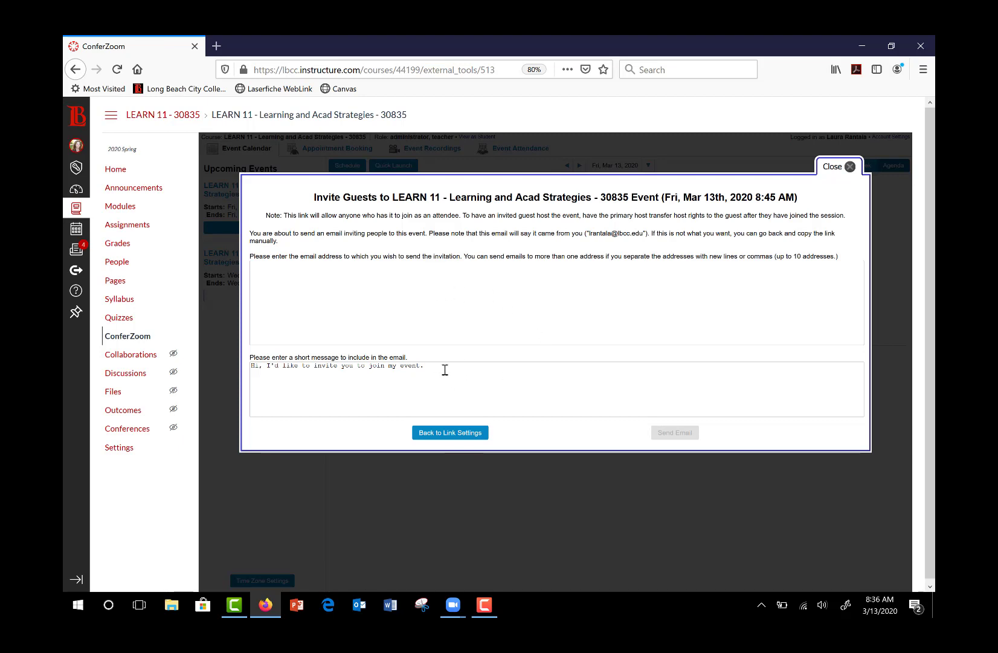
pyautogui.click(850, 168)
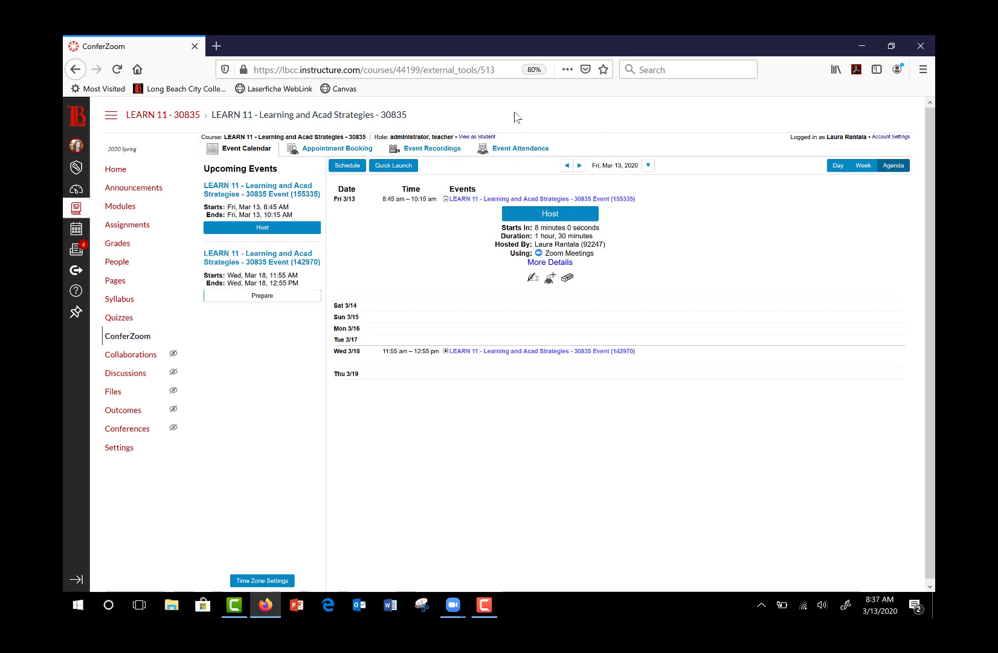
# - View the event calendar as a student, expand the Friday 8:45 AM event and return to the teacher view
pyautogui.click(476, 137)
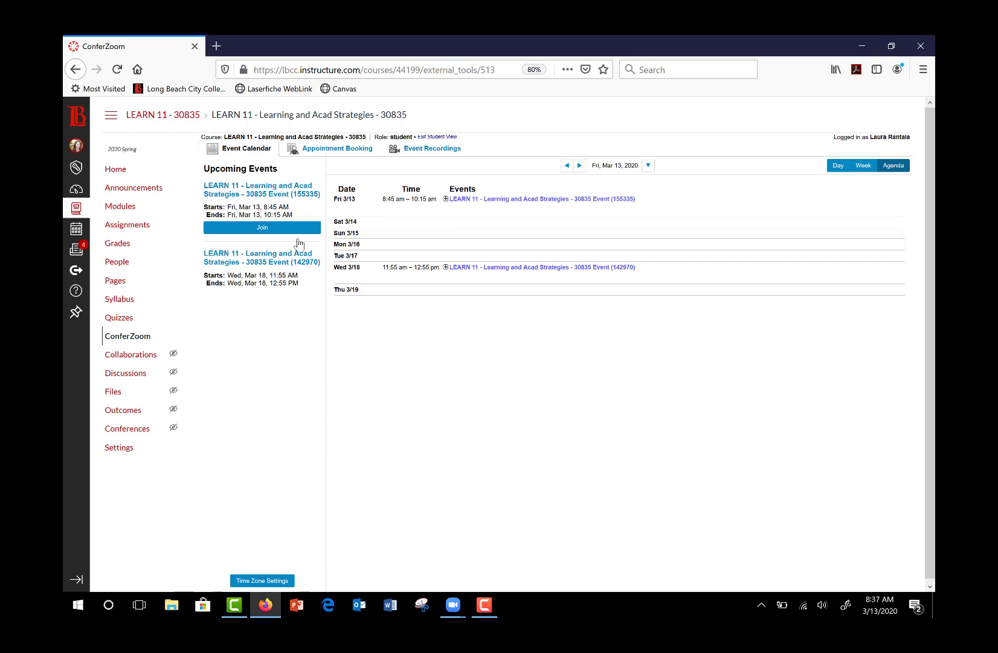
pyautogui.click(445, 200)
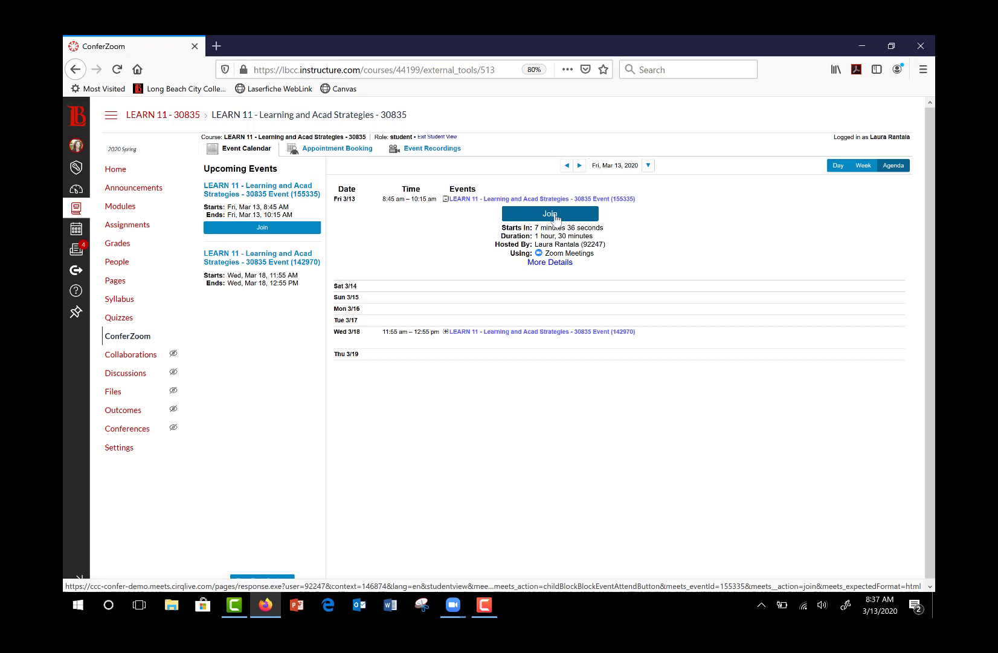
pyautogui.click(448, 138)
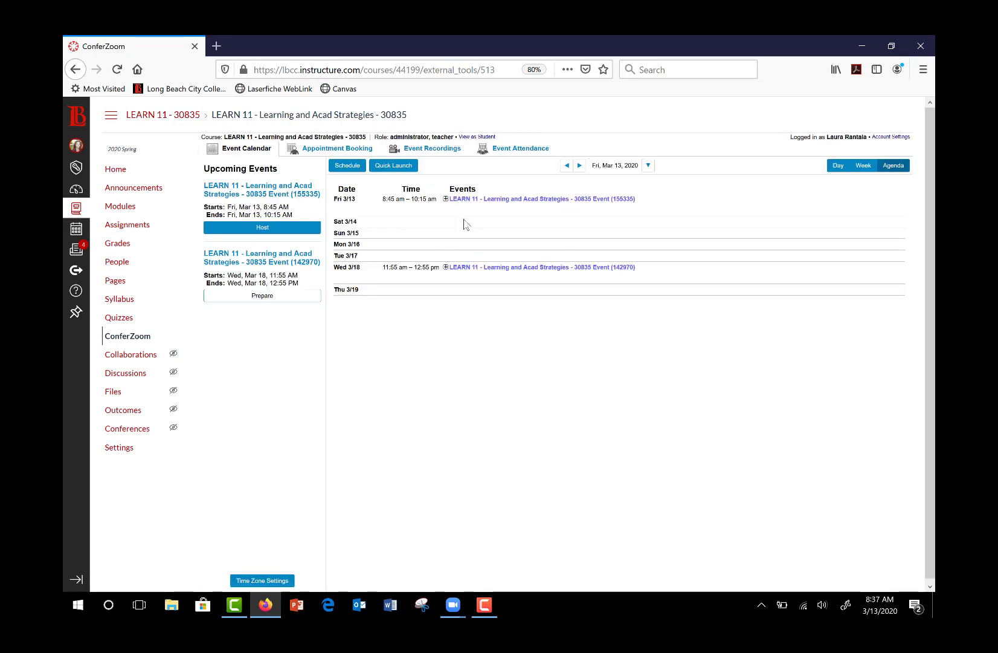
# - Quick-launch a 30-minute Zoom meeting from the ConferZoom calendar and copy the meeting's invitation URL
pyautogui.click(398, 165)
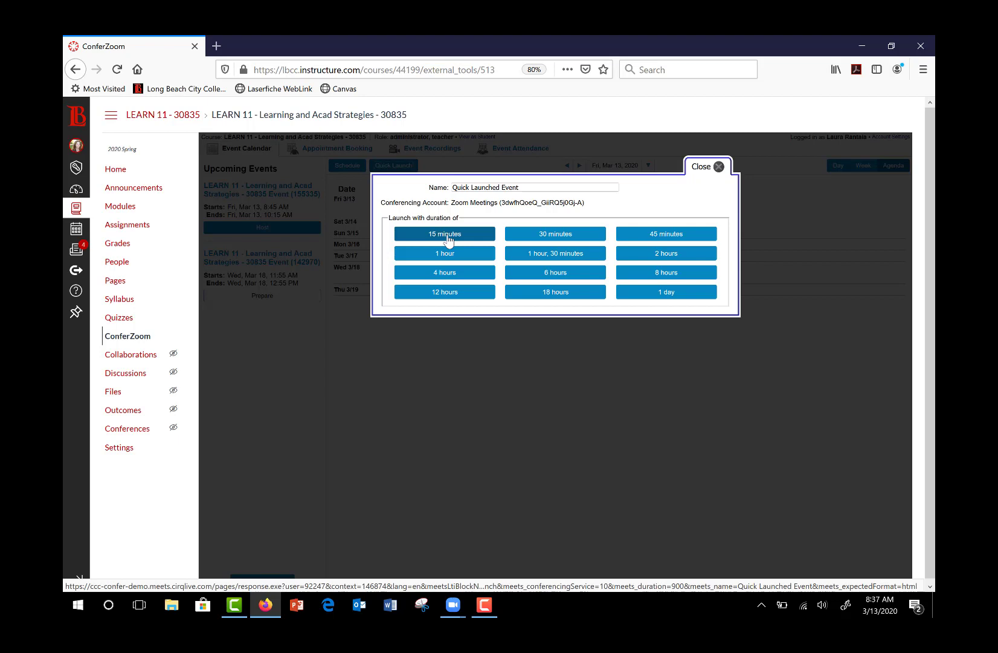
pyautogui.click(537, 240)
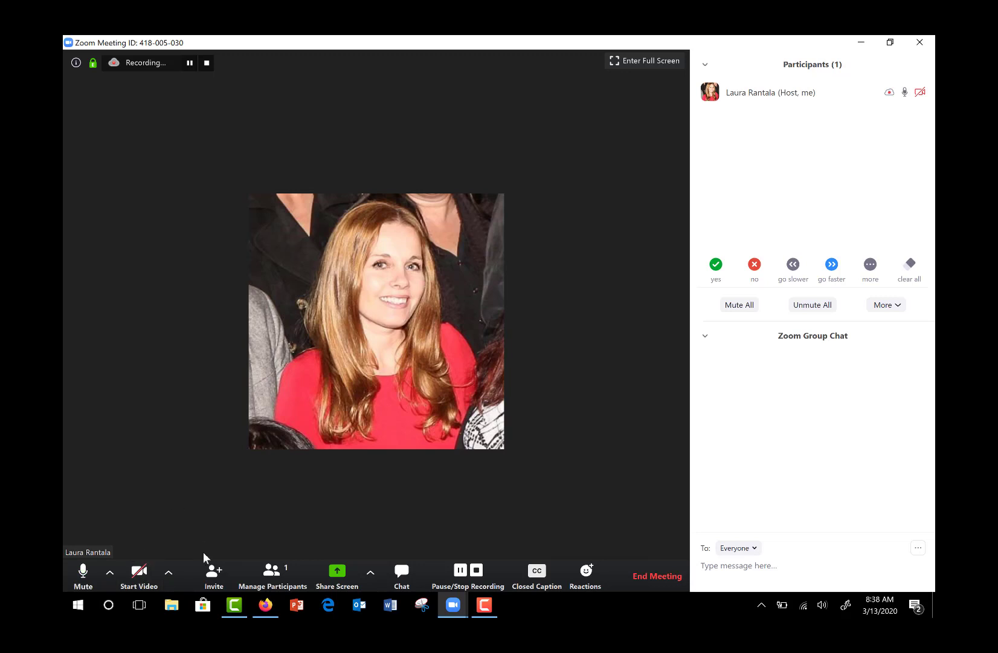
pyautogui.click(209, 581)
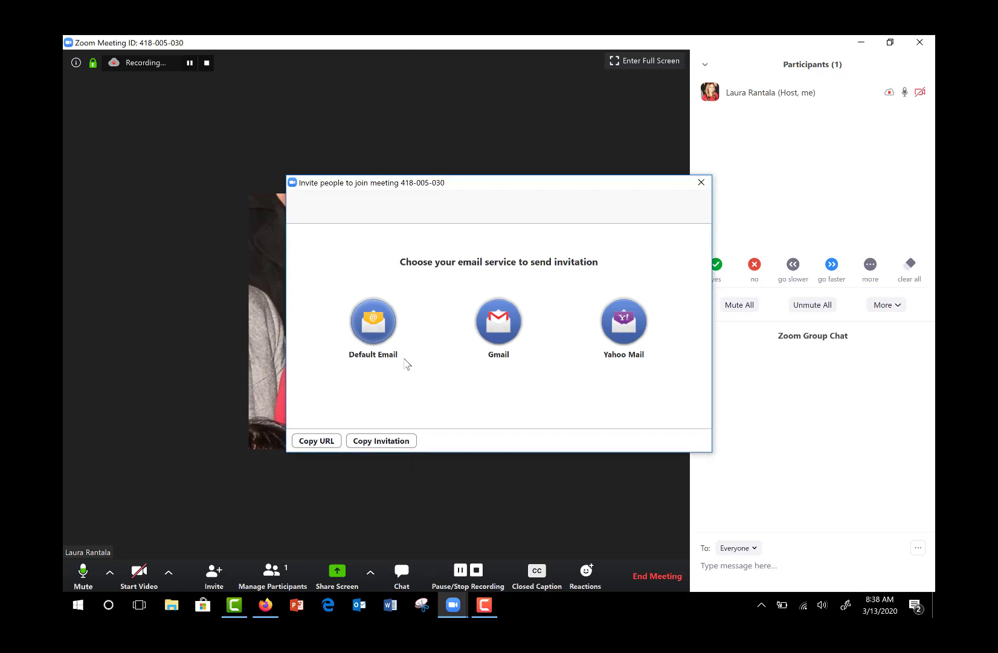
pyautogui.click(324, 444)
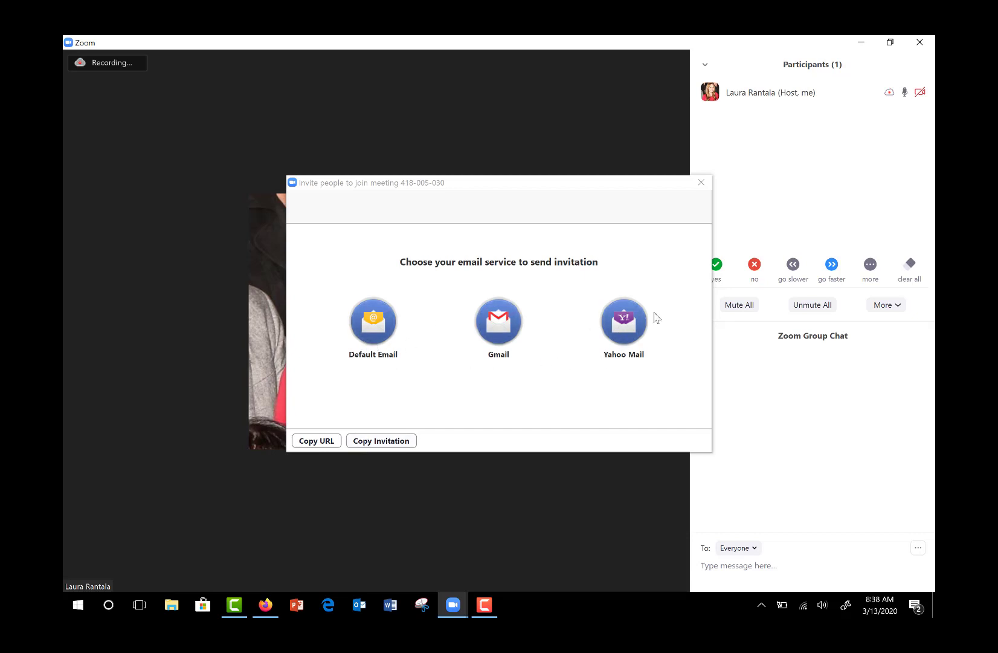
pyautogui.click(702, 183)
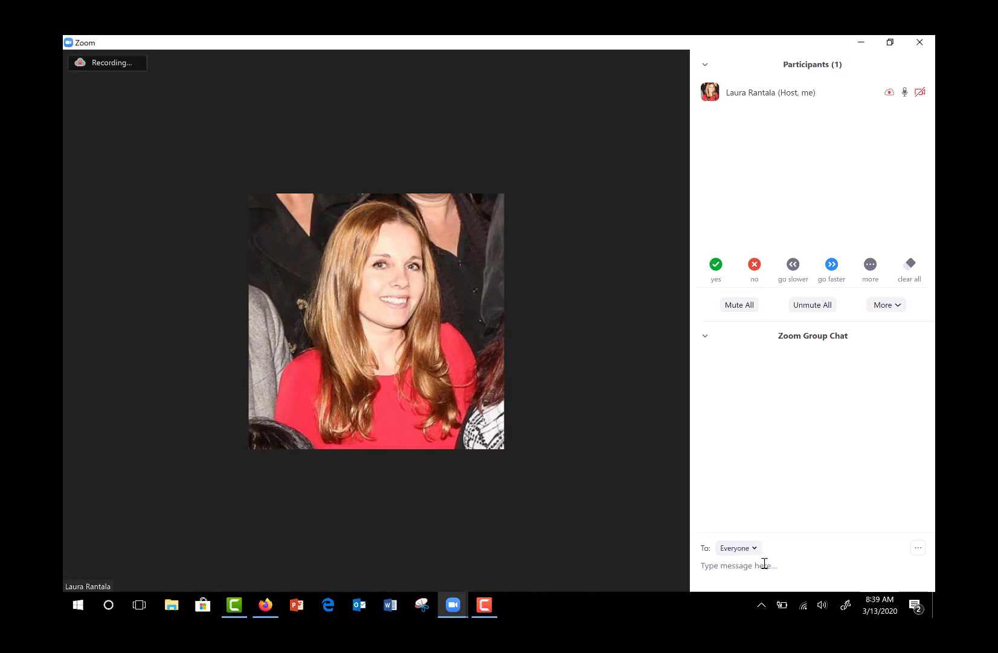
# - Activate the group chat message field, then pause the meeting recording and resume it
pyautogui.click(764, 563)
pyautogui.moveTo(543, 524)
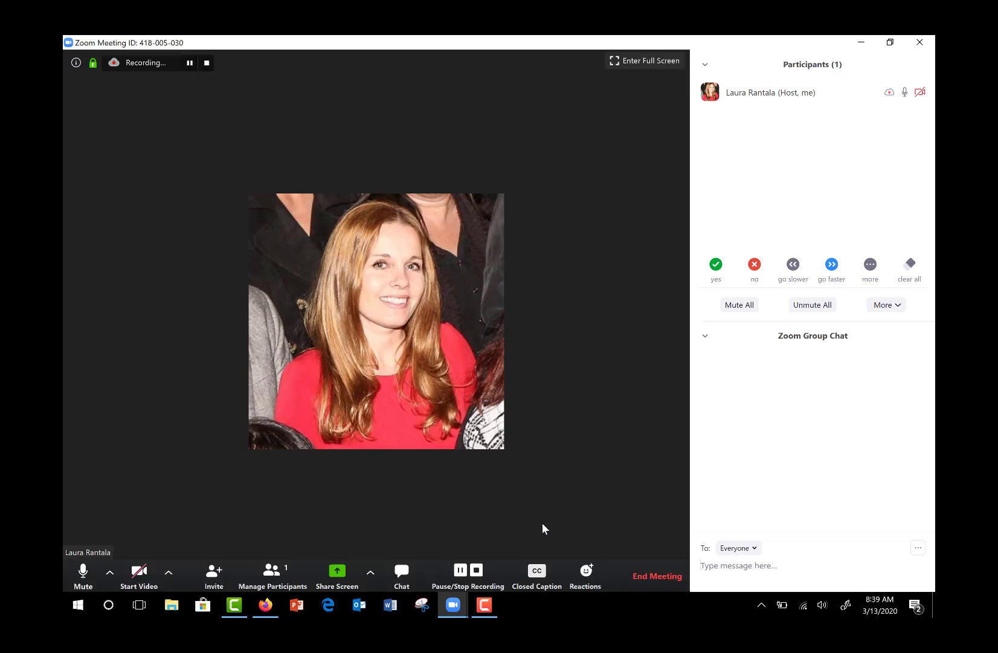
pyautogui.click(464, 571)
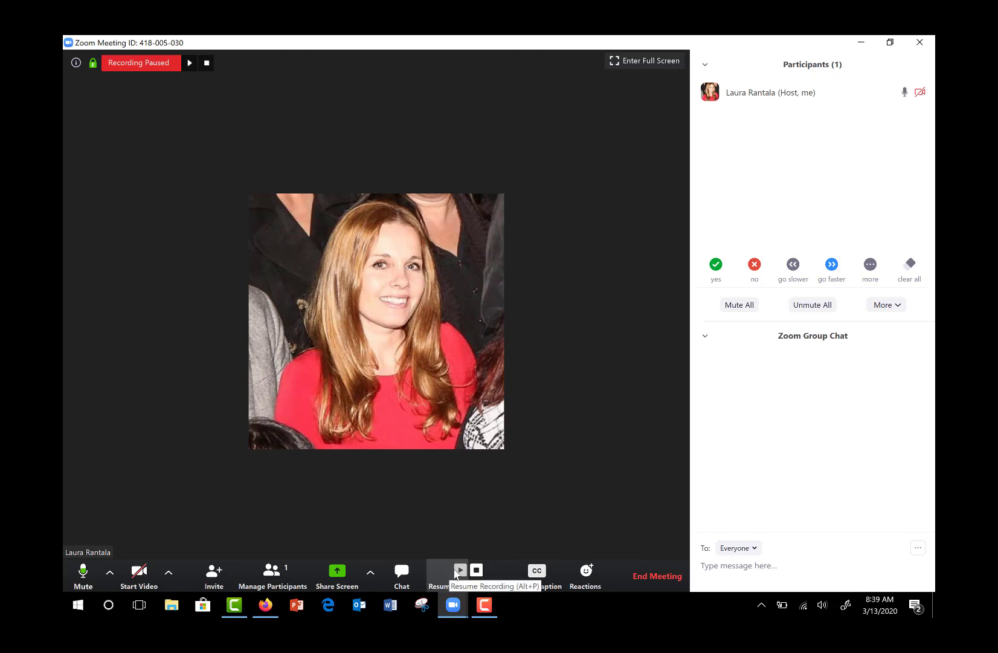
pyautogui.click(458, 573)
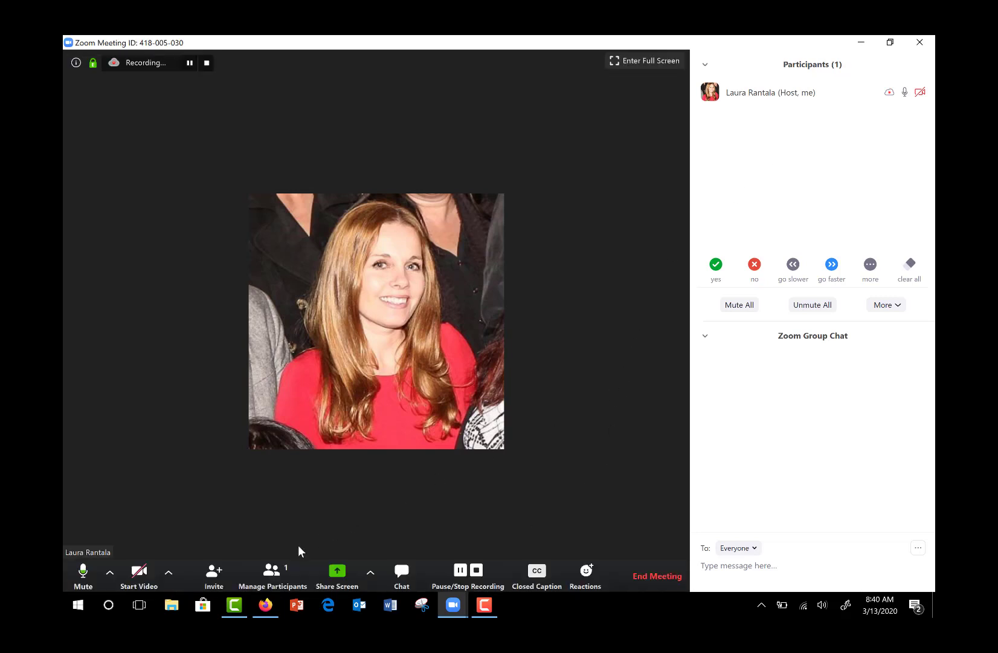
# - Hide the meeting's participants list and show it again
pyautogui.click(272, 576)
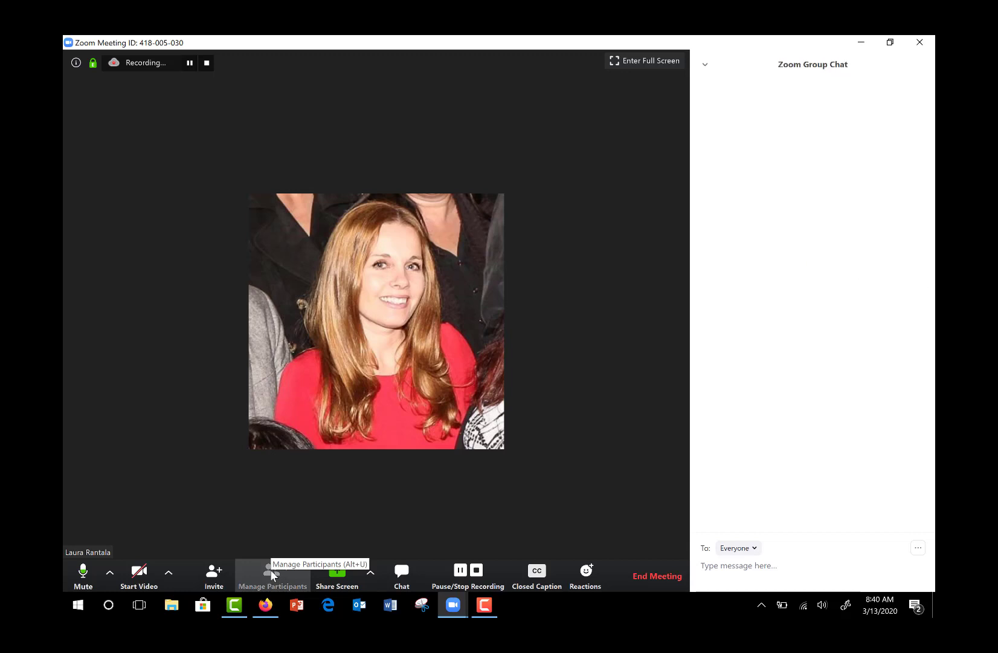
pyautogui.click(271, 576)
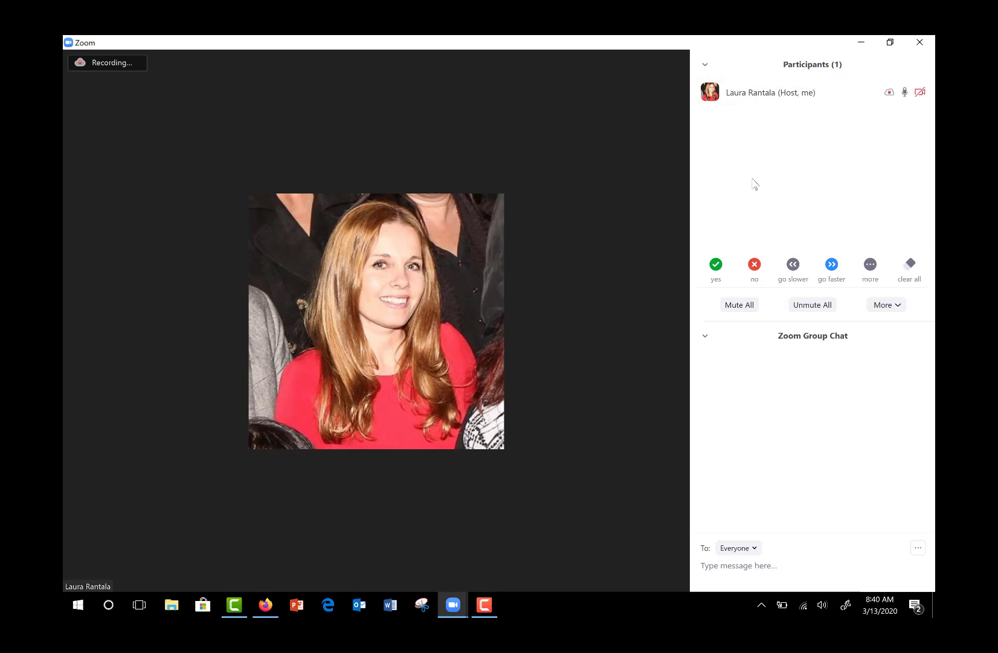
pyautogui.moveTo(840, 96)
# - Start the host's camera video in the meeting and stop it again
pyautogui.moveTo(390, 391)
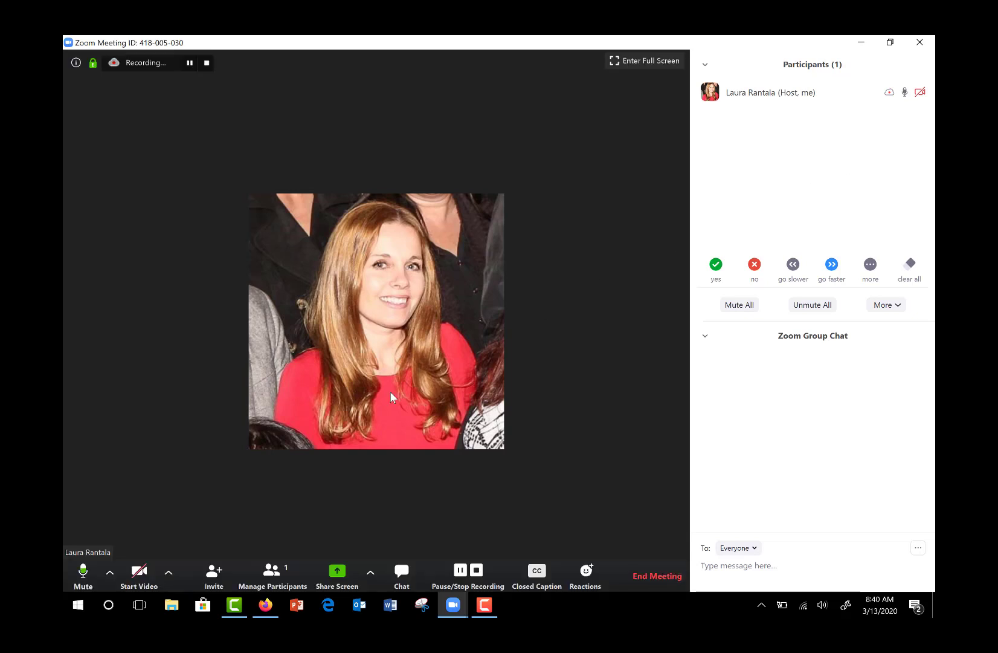
pyautogui.click(137, 566)
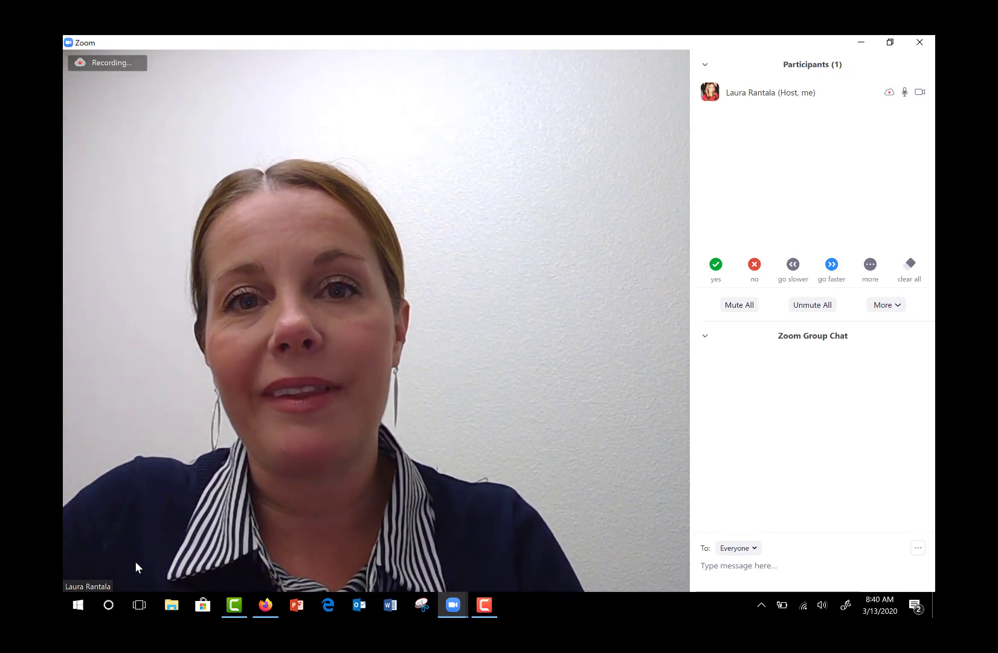
pyautogui.moveTo(145, 581)
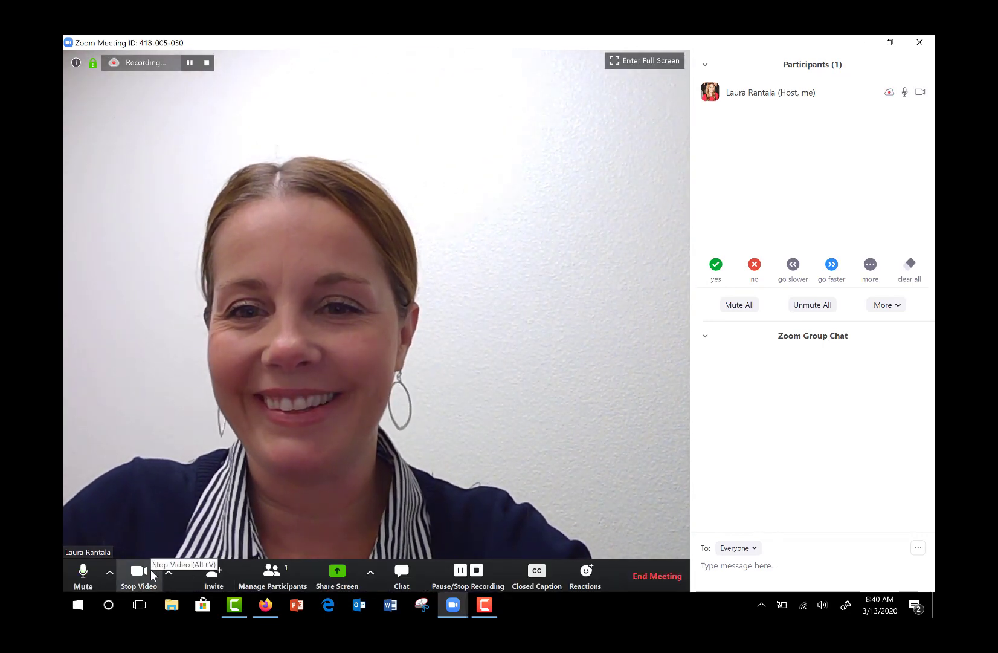
pyautogui.click(151, 575)
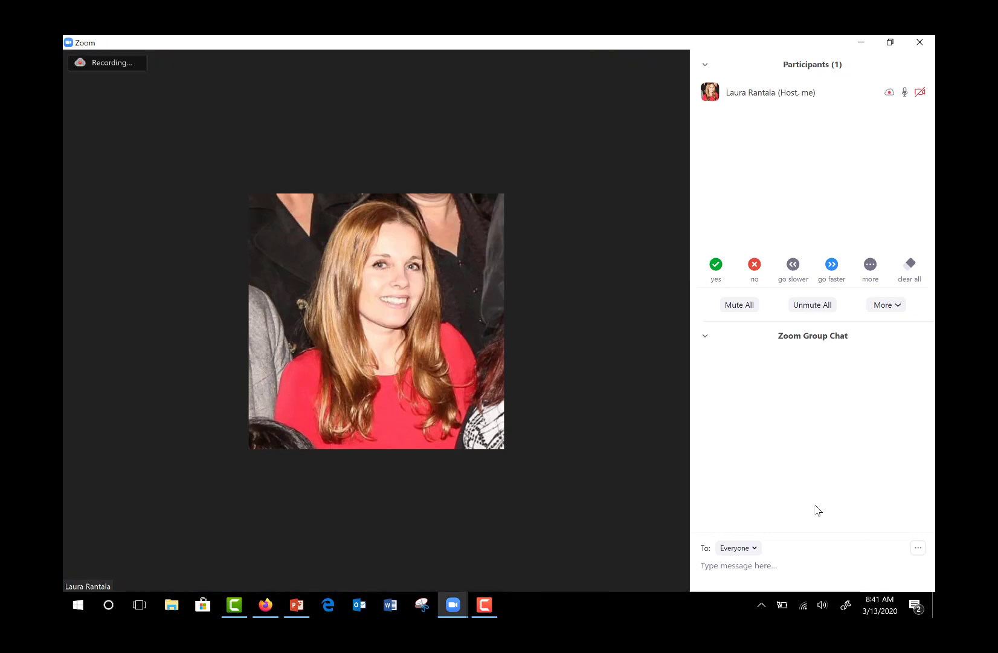
# - Share the Learn 11.pptx PowerPoint window with the meeting participants and reveal the meeting controls over the shared window
pyautogui.moveTo(578, 455)
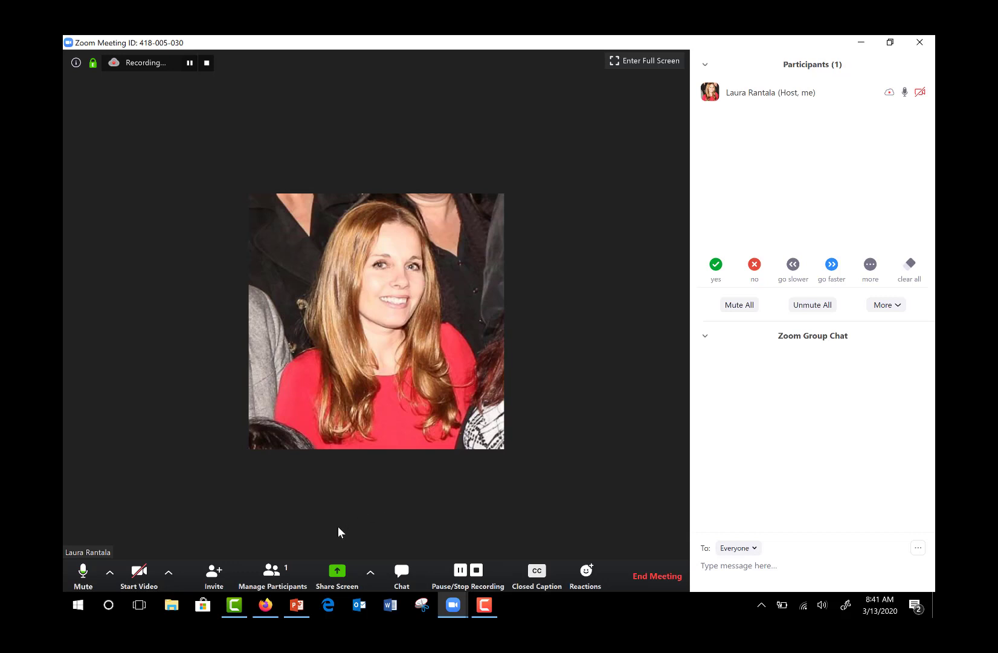
pyautogui.click(336, 580)
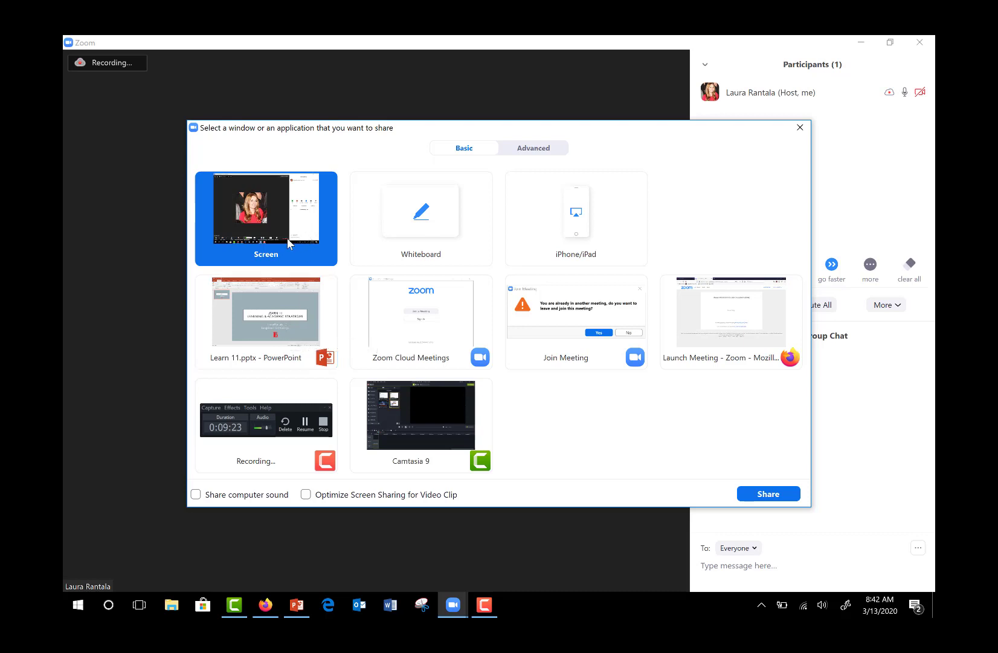
pyautogui.click(284, 336)
pyautogui.click(763, 497)
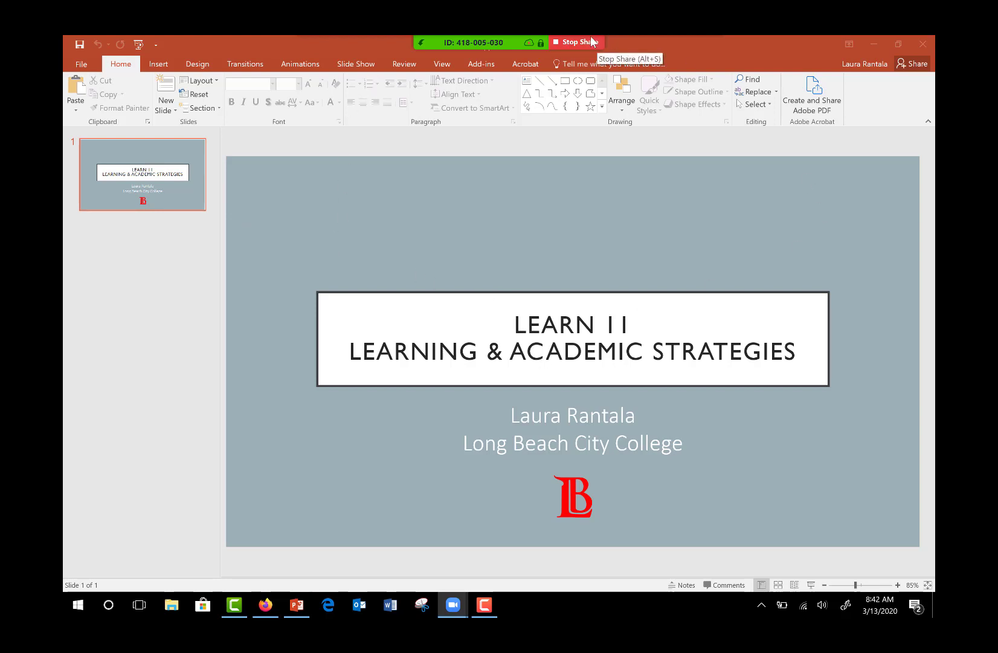
pyautogui.moveTo(483, 42)
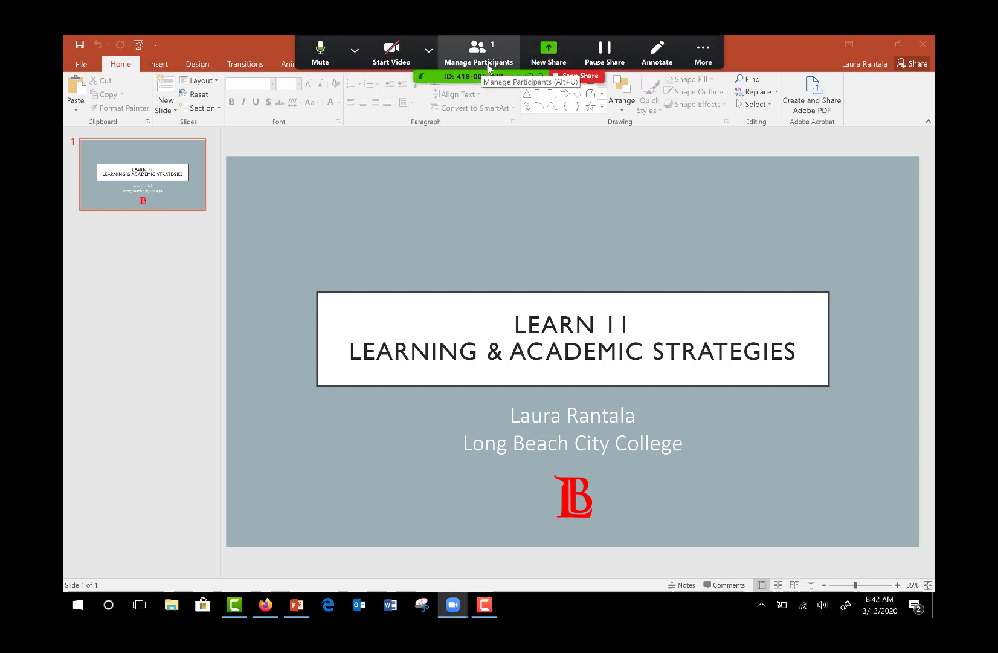